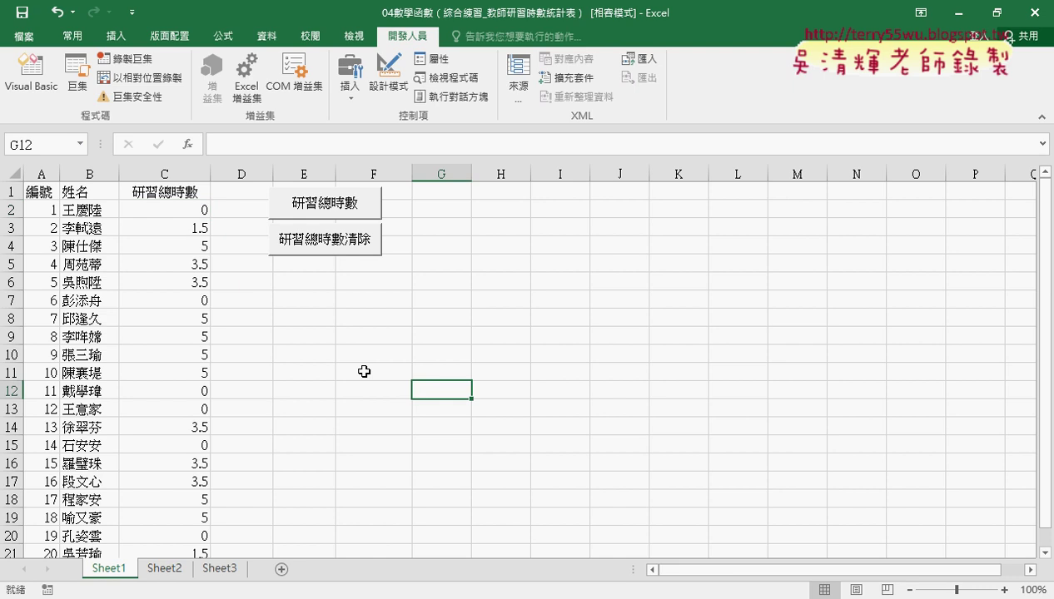
Check the SUMIF formula in C2, then clear and refill column C's training-hour totals.
{"action": "left_click", "coordinate": [170, 209]}
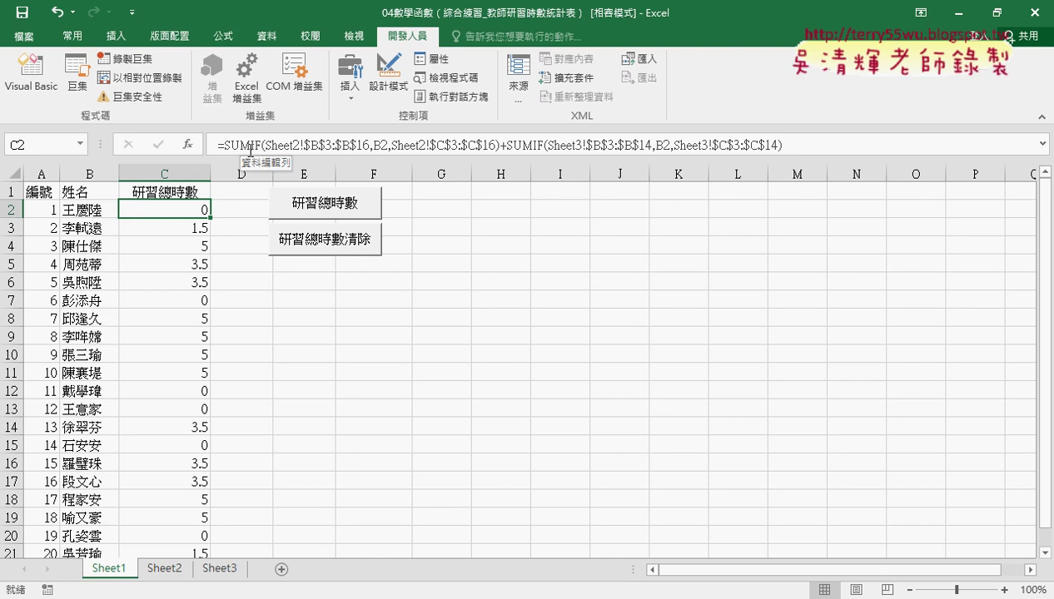
{"action": "left_click", "coordinate": [419, 370]}
{"action": "left_click", "coordinate": [331, 248]}
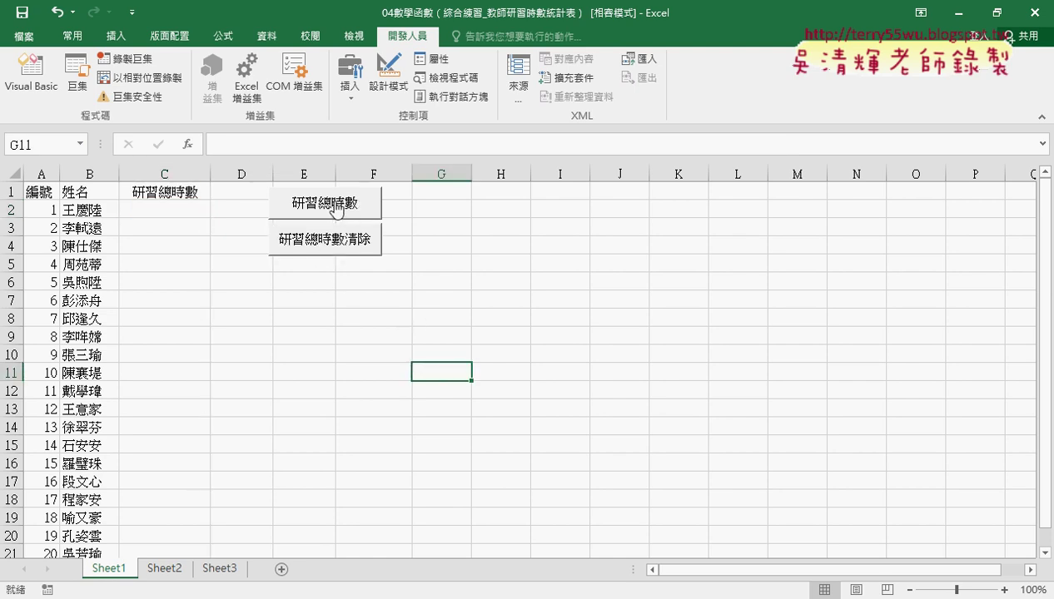
{"action": "left_click", "coordinate": [336, 208]}
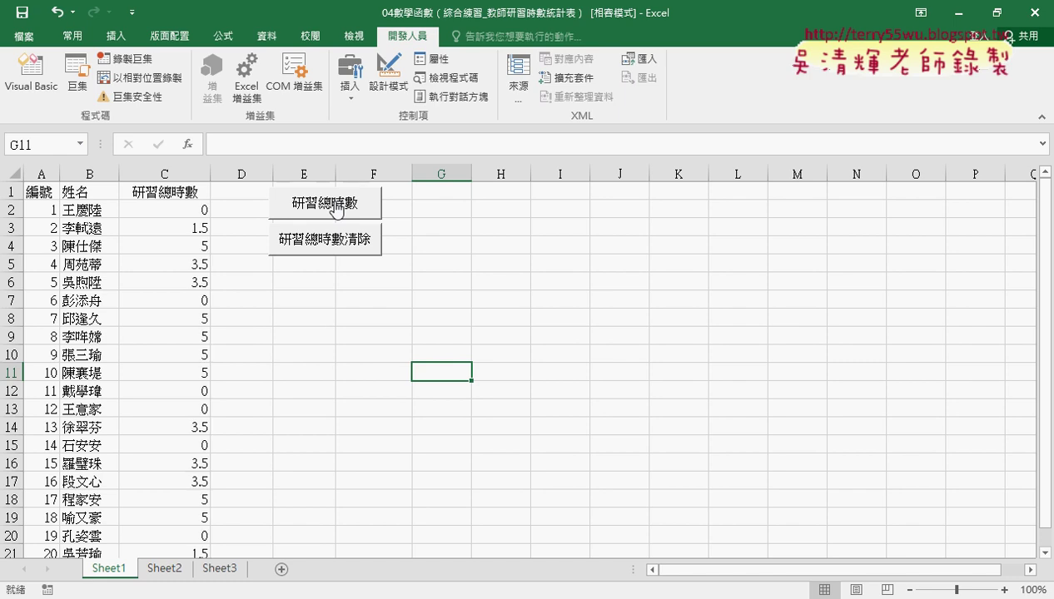
{"action": "left_click", "coordinate": [187, 209]}
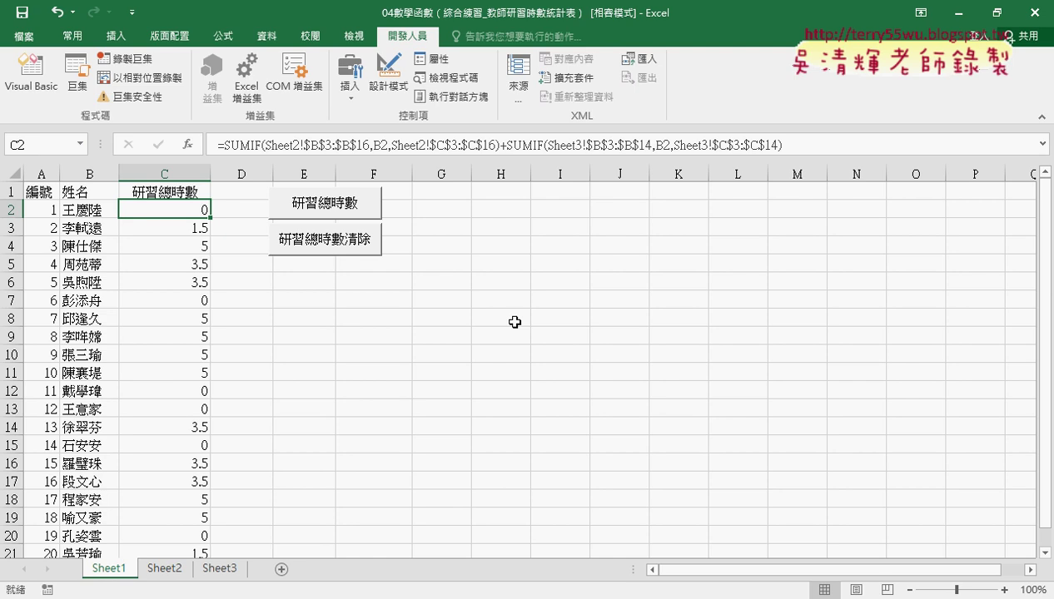
Run the clear and fill macros several more times, toggling column C's totals.
{"action": "left_click", "coordinate": [362, 247]}
{"action": "left_click", "coordinate": [416, 286]}
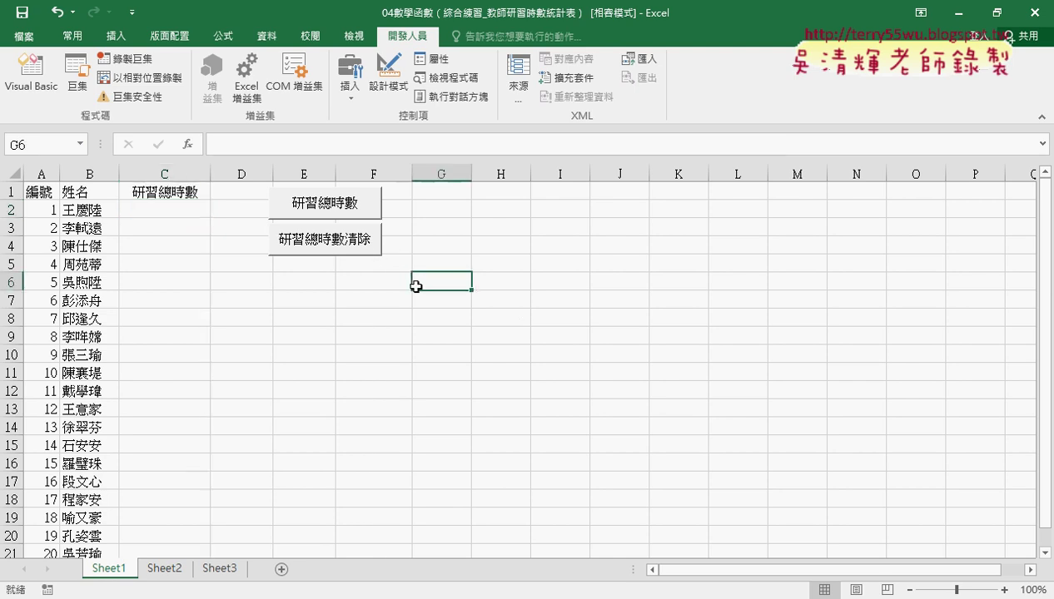
{"action": "left_click", "coordinate": [325, 213]}
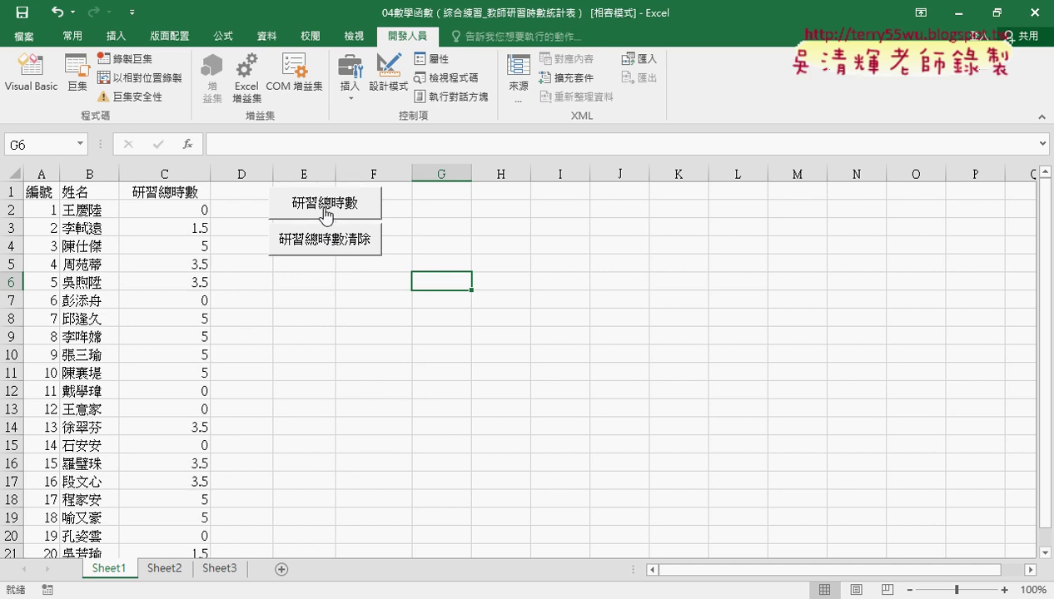
{"action": "left_click", "coordinate": [326, 243]}
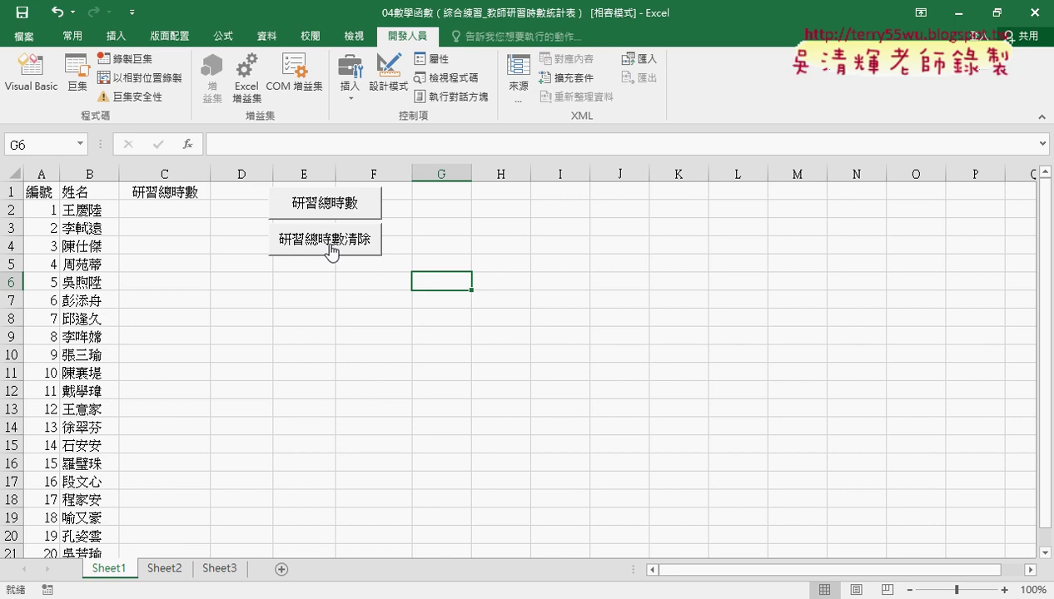
{"action": "left_click", "coordinate": [339, 213]}
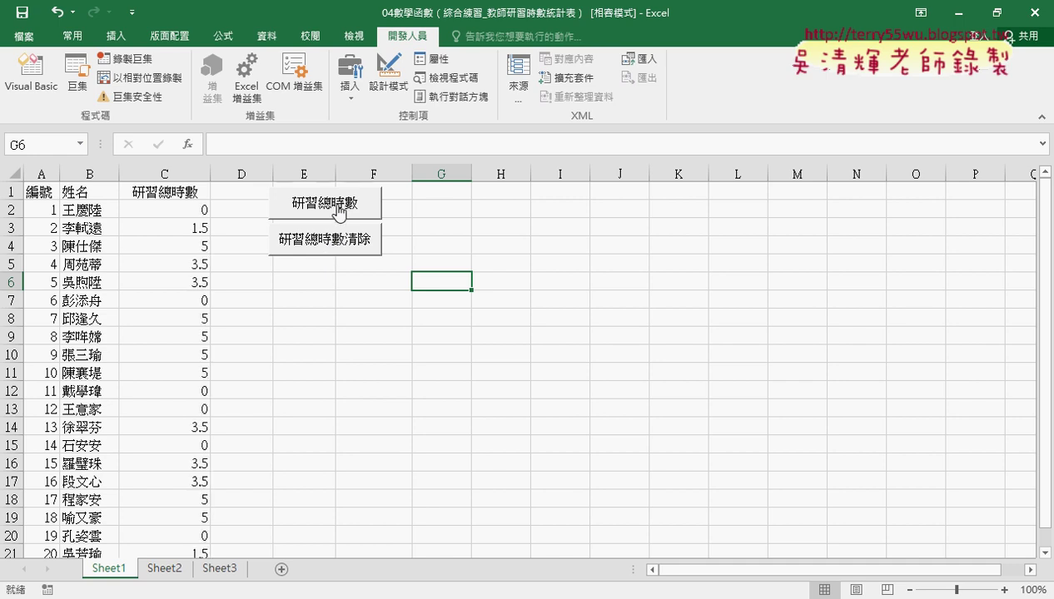
{"action": "left_click", "coordinate": [343, 245]}
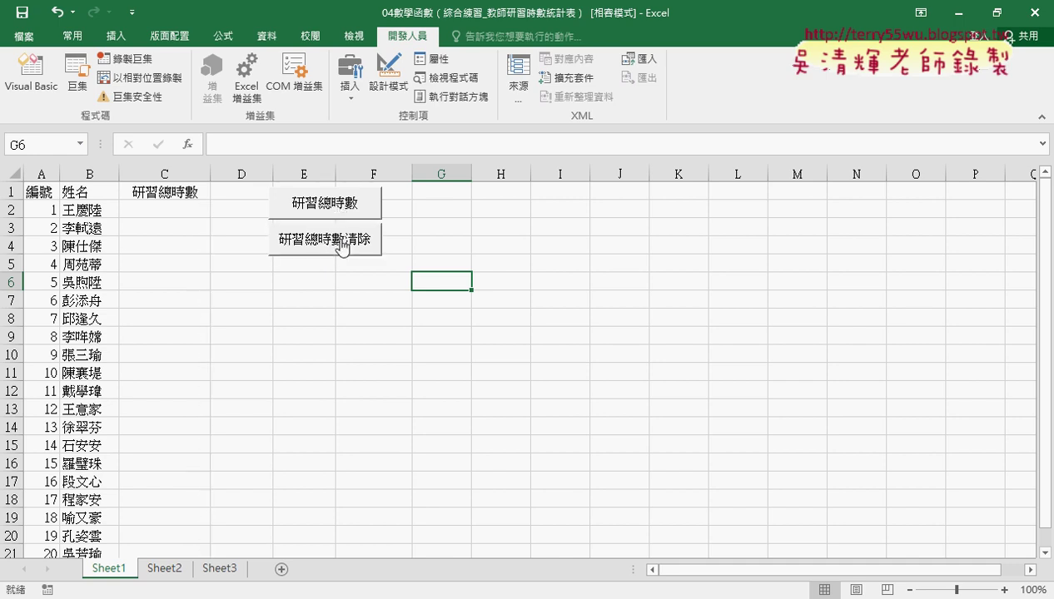
{"action": "left_click", "coordinate": [342, 214]}
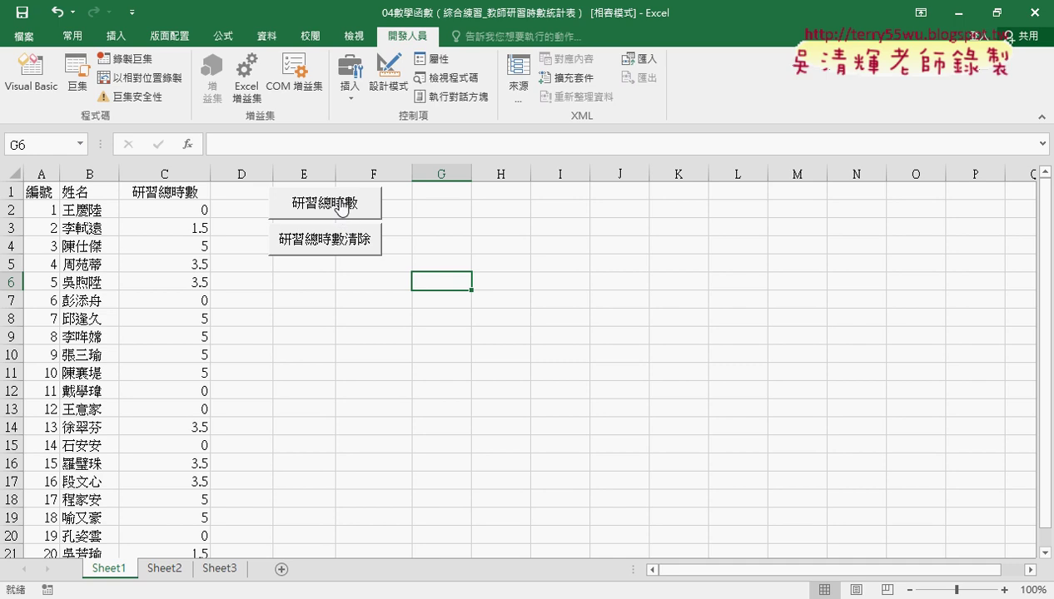
Protect Sheet1 with a password, entering it twice to confirm.
{"action": "left_click", "coordinate": [308, 38]}
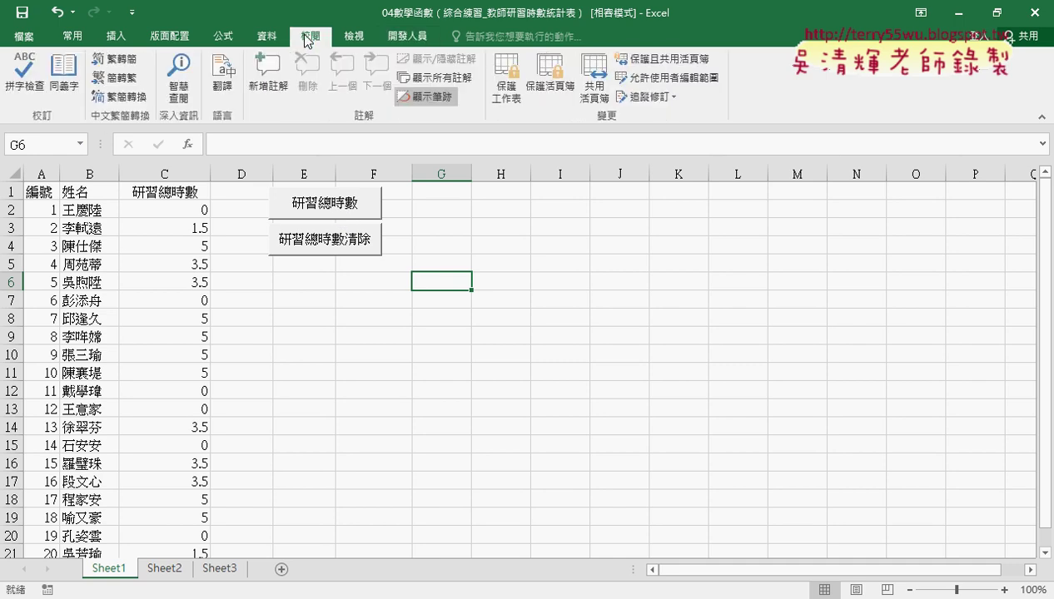
{"action": "left_click", "coordinate": [506, 83]}
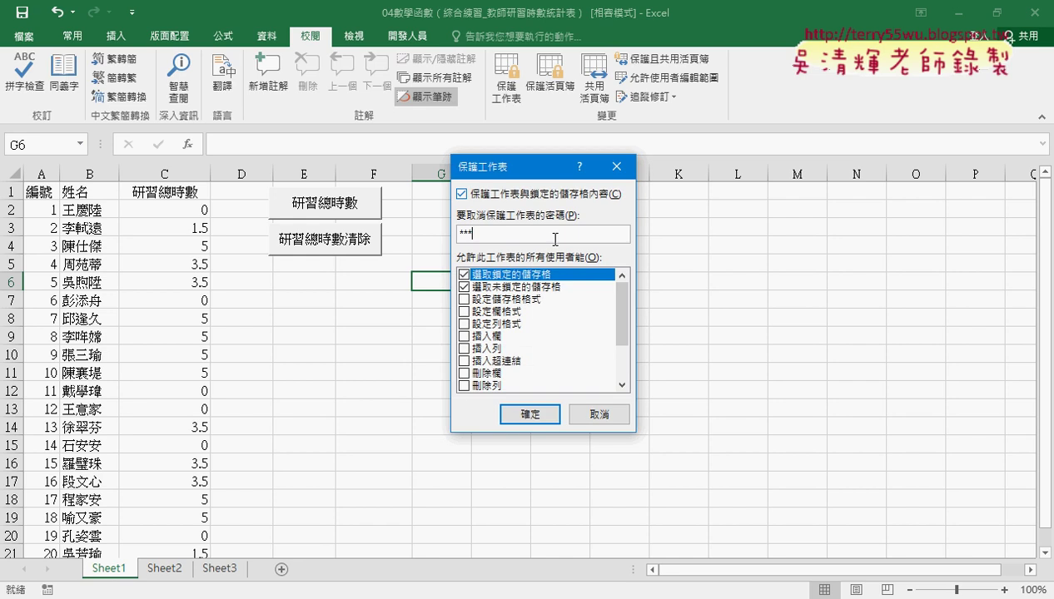
{"action": "key", "text": "Return"}
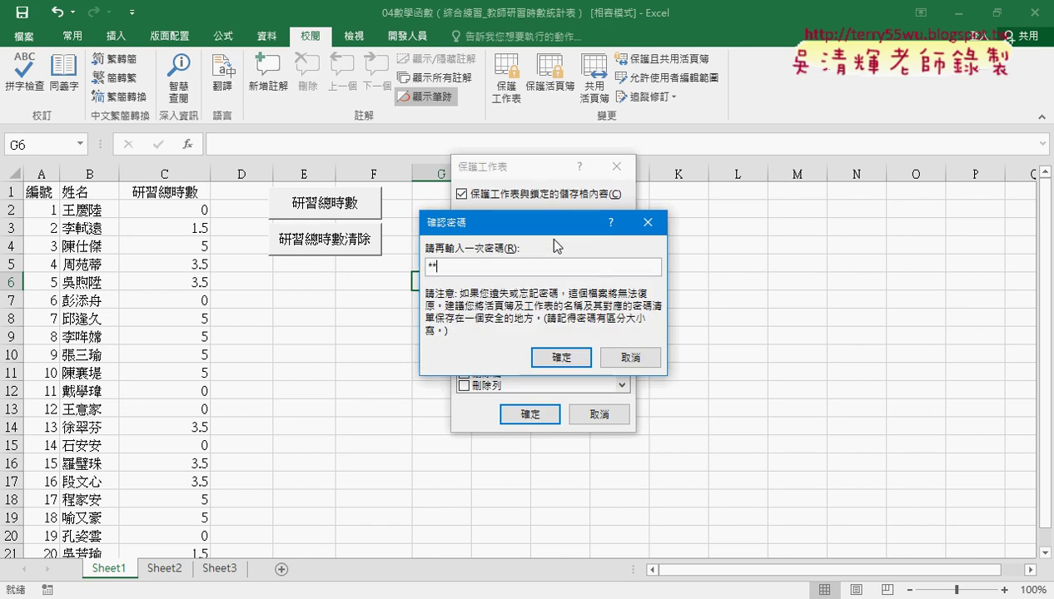
{"action": "key", "text": "Return"}
{"action": "left_click", "coordinate": [549, 298]}
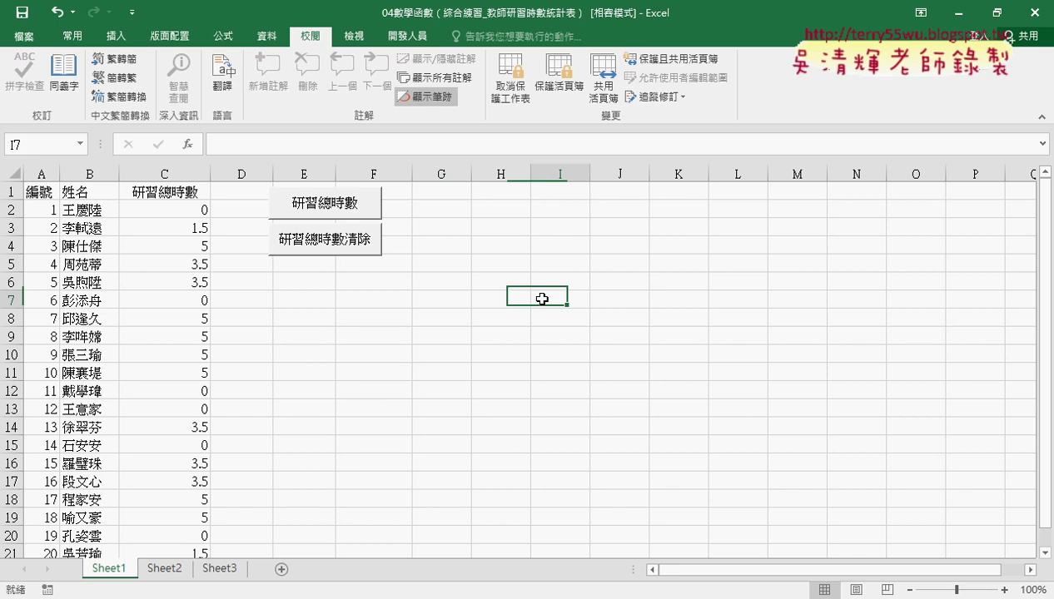
Run 研習總時數清除 on the protected sheet and debug the resulting run-time error 1004.
{"action": "left_click", "coordinate": [341, 249]}
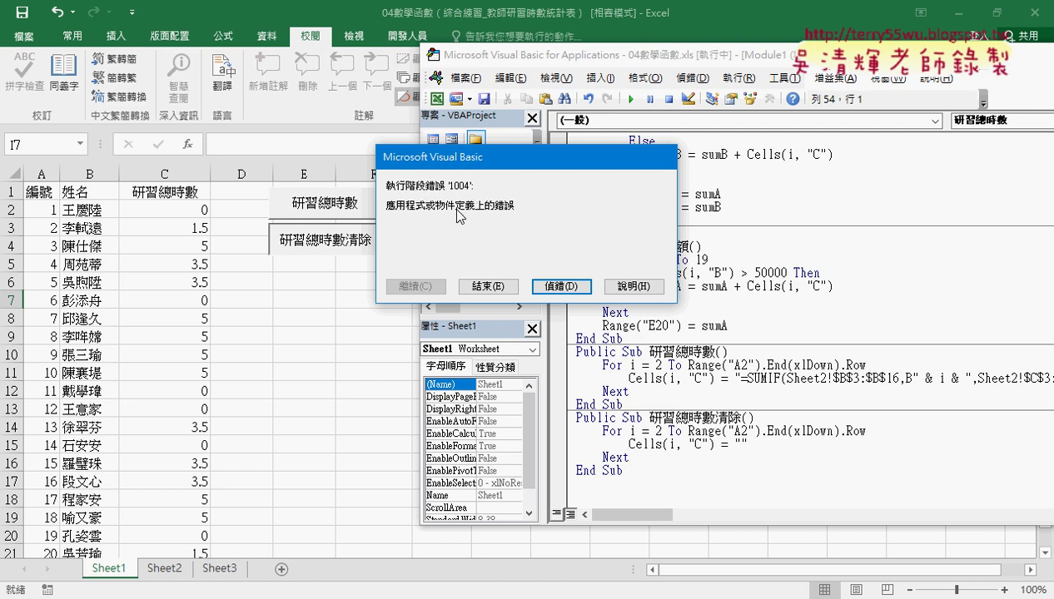
{"action": "left_click", "coordinate": [561, 286]}
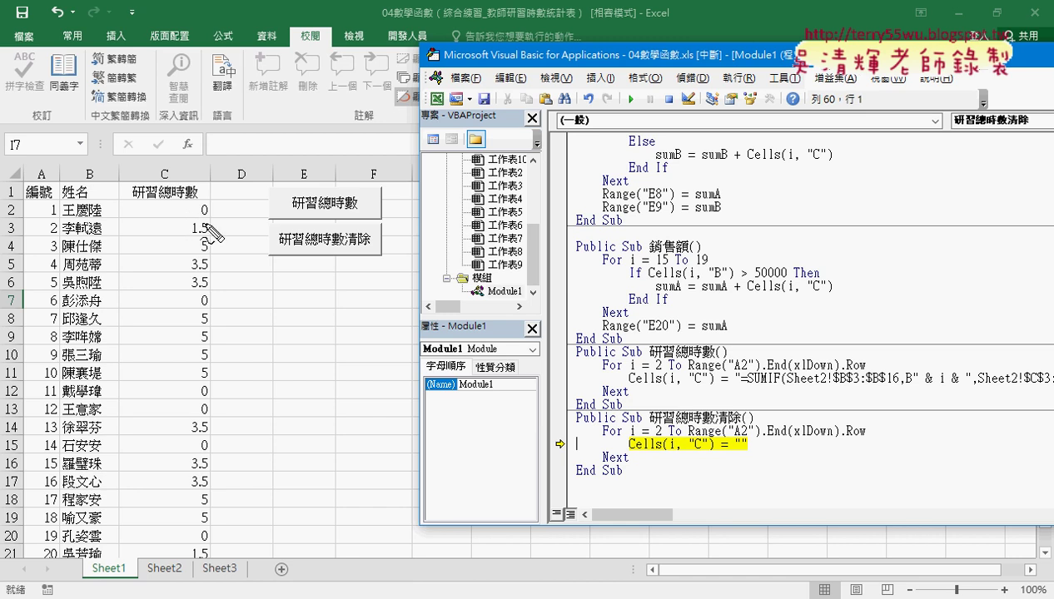
{"action": "left_click_drag", "start_coordinate": [204, 221], "coordinate": [212, 218]}
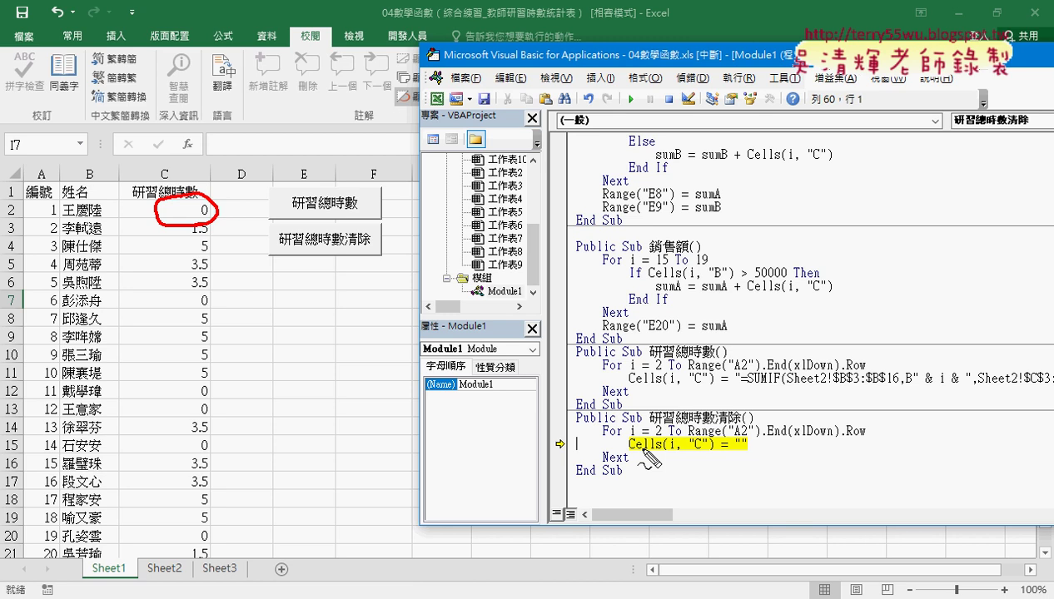
{"action": "key", "text": "Escape"}
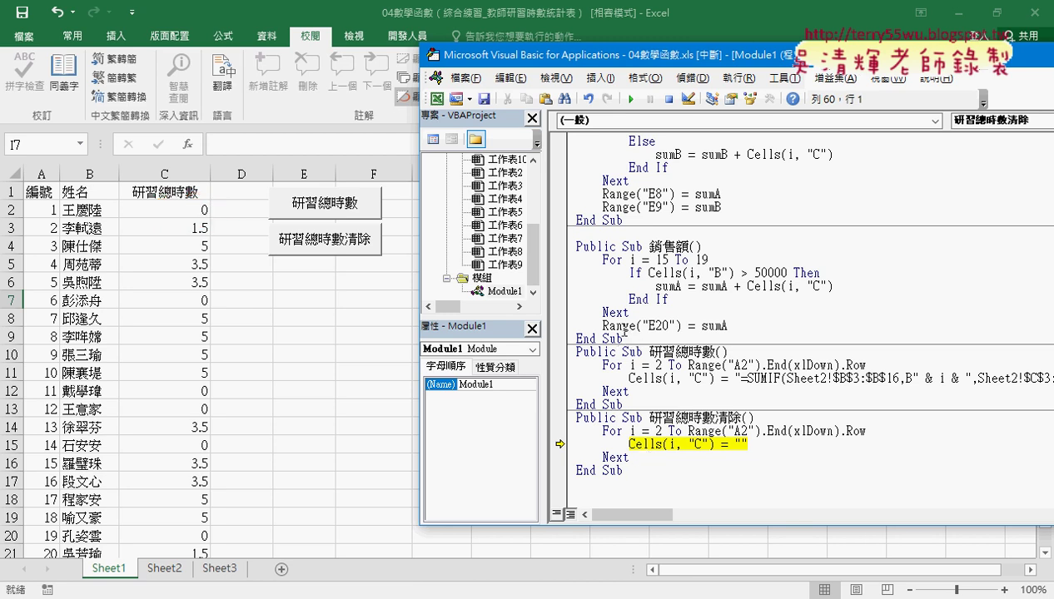
{"action": "left_click_drag", "start_coordinate": [555, 58], "coordinate": [430, 149]}
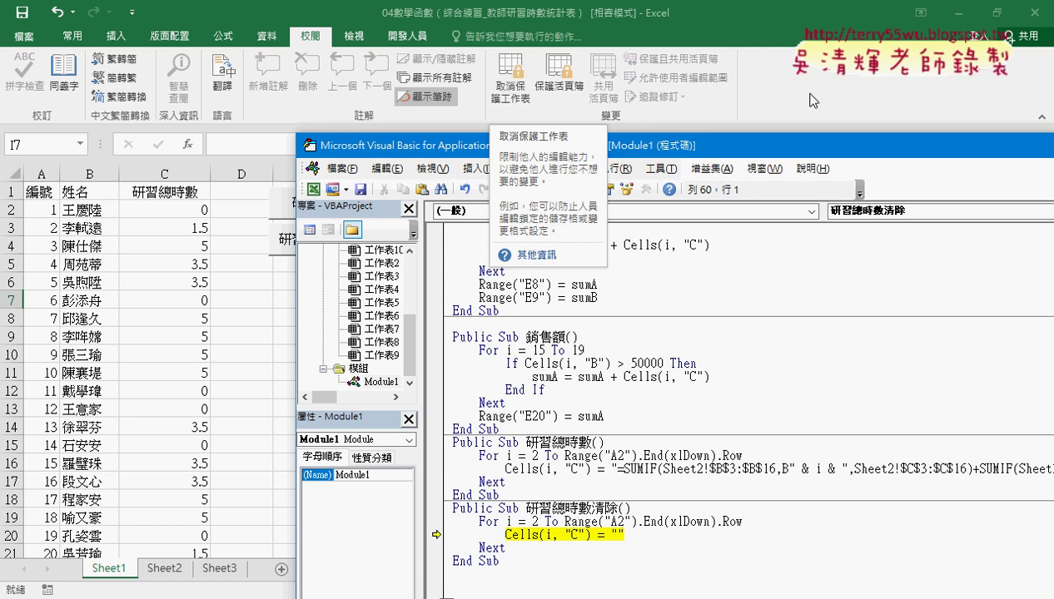
Insert an indented blank line under the 研習總時數清除 header and another after Next.
{"action": "left_click_drag", "start_coordinate": [391, 145], "coordinate": [248, 44]}
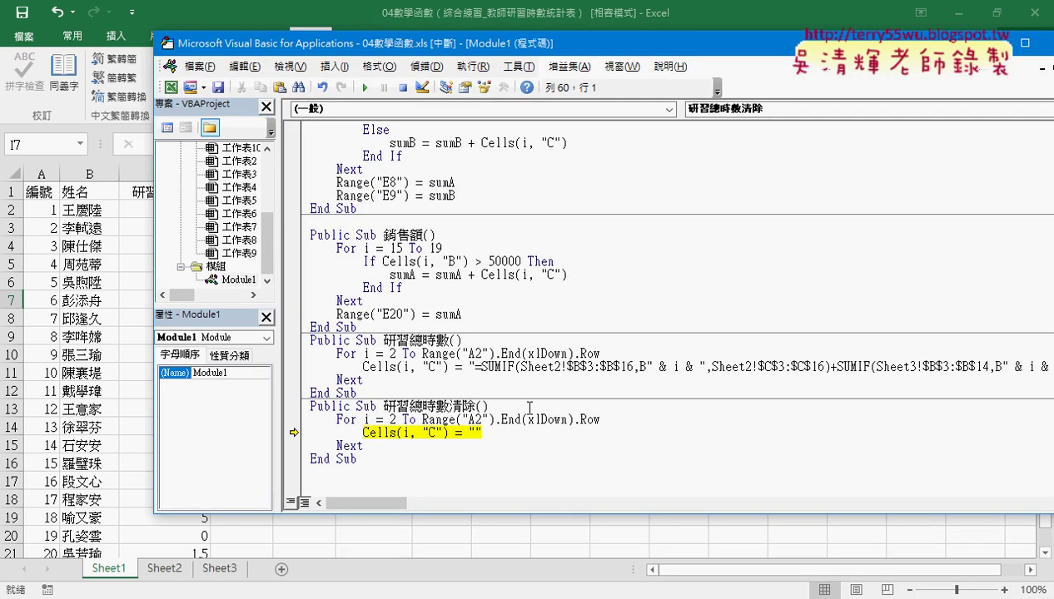
{"action": "left_click", "coordinate": [524, 405]}
{"action": "key", "text": "Return"}
{"action": "key", "text": "Tab"}
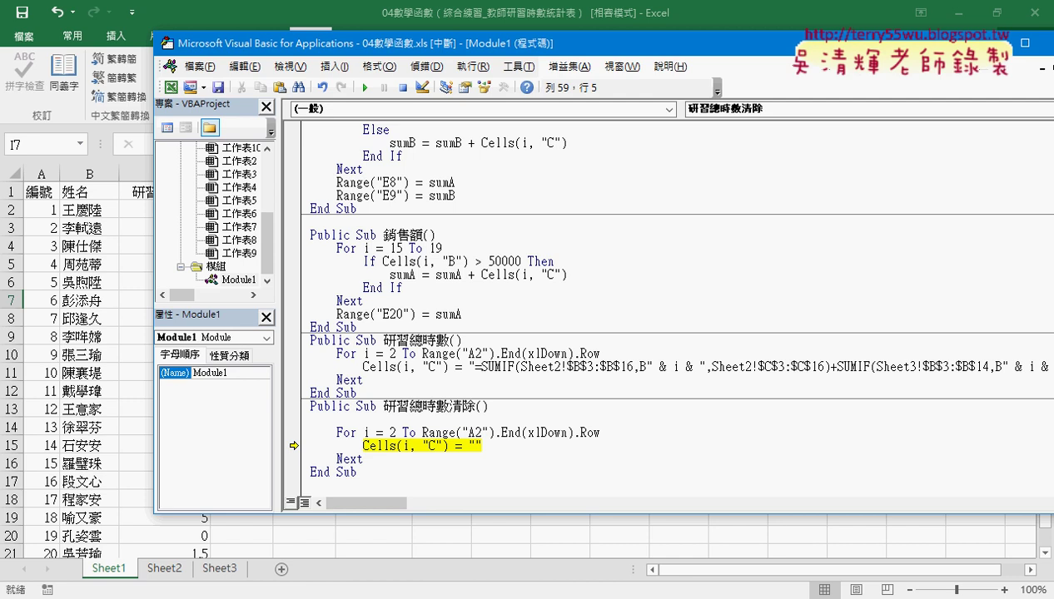
{"action": "left_click", "coordinate": [363, 459]}
{"action": "key", "text": "Return"}
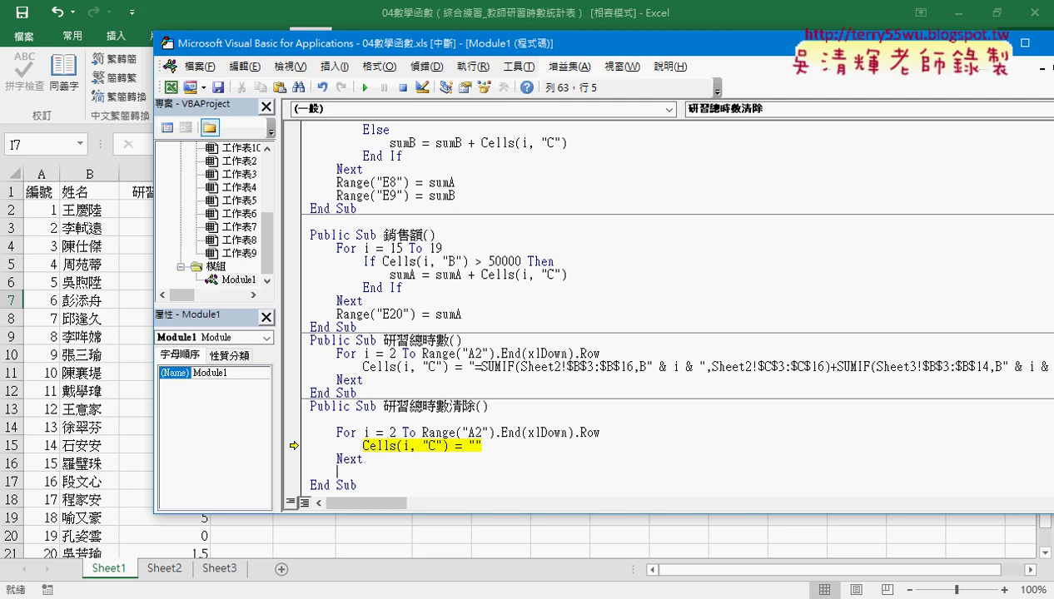
{"action": "left_click", "coordinate": [378, 420]}
Type ActiveSheet.Unprotect with the sheet password in quotes as the macro's first line.
{"action": "type", "text": "a"}
{"action": "type", "text": "ct"}
{"action": "type", "text": "ive"}
{"action": "type", "text": "she"}
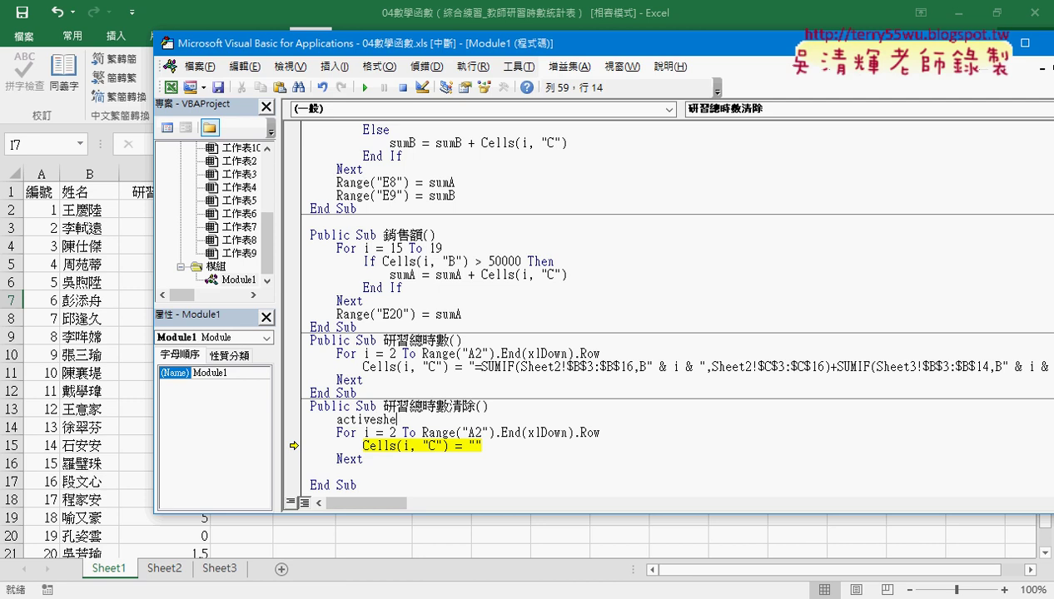
{"action": "type", "text": "et"}
{"action": "left_click_drag", "start_coordinate": [377, 420], "coordinate": [336, 421]}
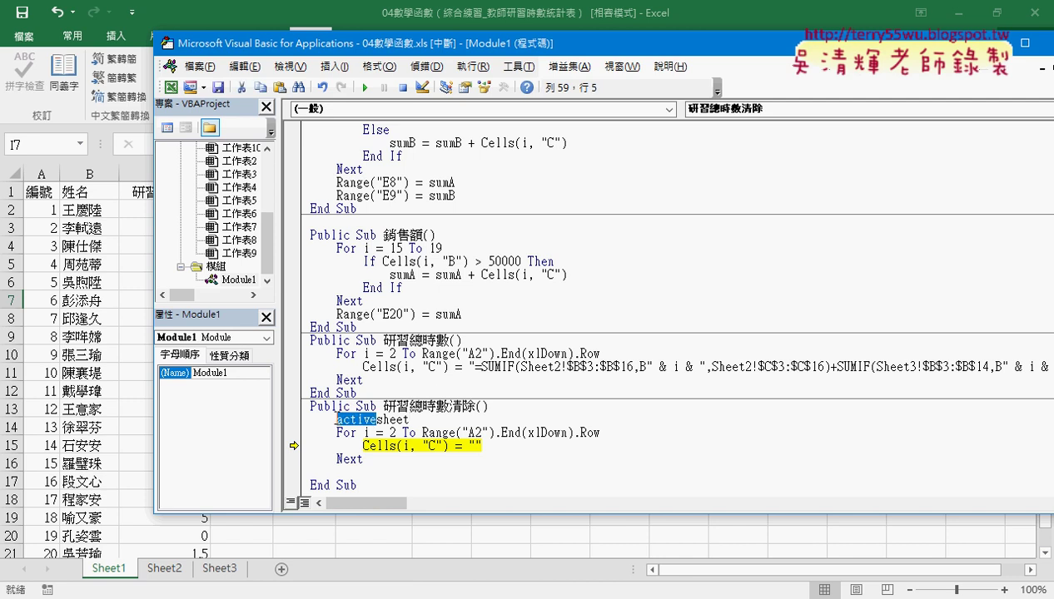
{"action": "left_click_drag", "start_coordinate": [408, 420], "coordinate": [377, 420]}
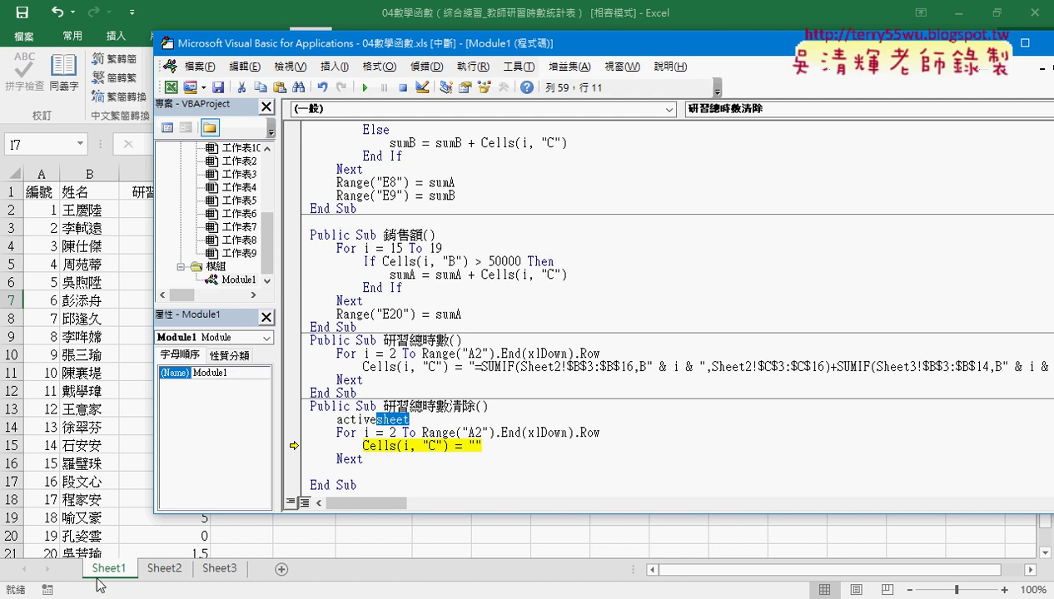
{"action": "left_click", "coordinate": [425, 421]}
{"action": "type", "text": "."}
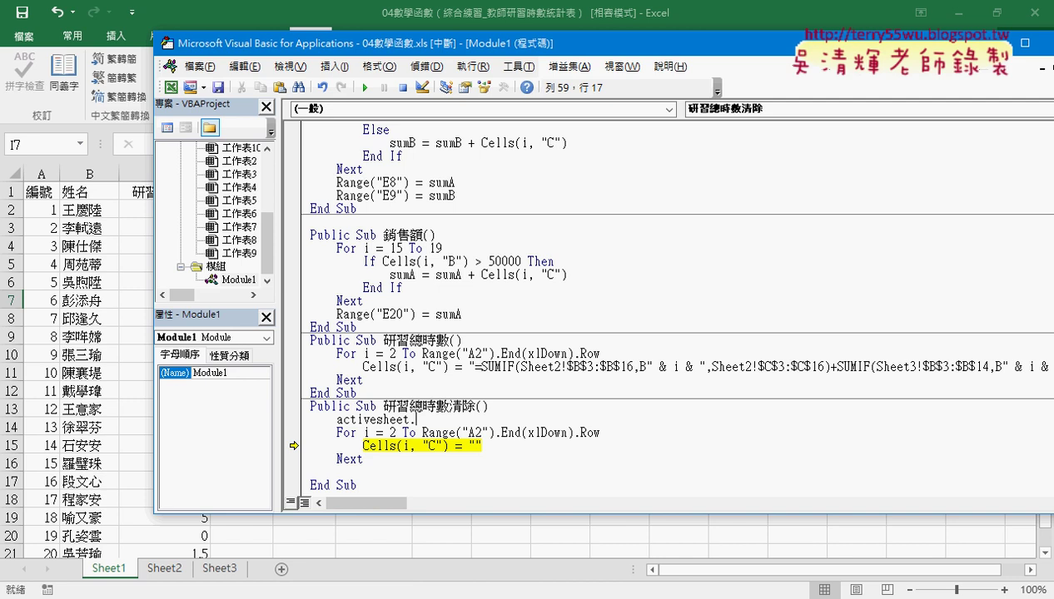
{"action": "type", "text": "un"}
{"action": "type", "text": "prot"}
{"action": "type", "text": "ect"}
{"action": "type", "text": "()"}
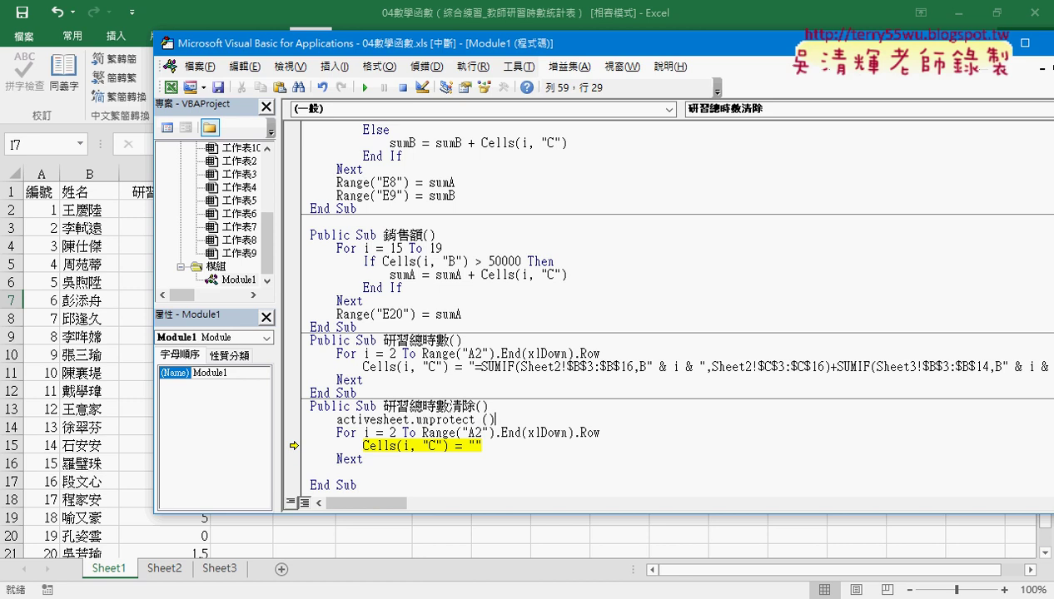
{"action": "key", "text": "Left"}
{"action": "type", "text": "\"\""}
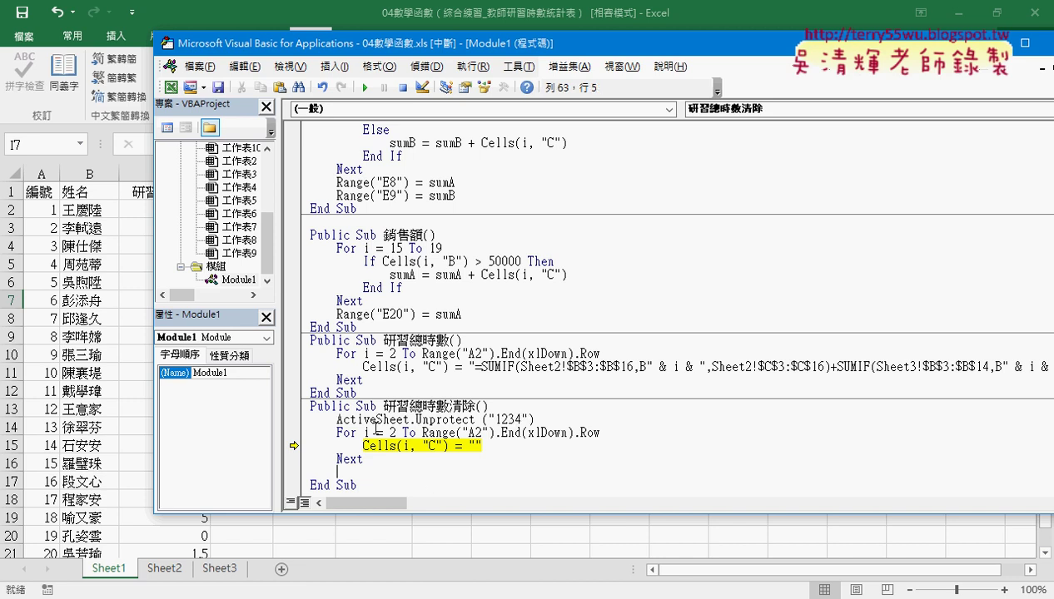
{"action": "left_click_drag", "start_coordinate": [335, 419], "coordinate": [553, 421]}
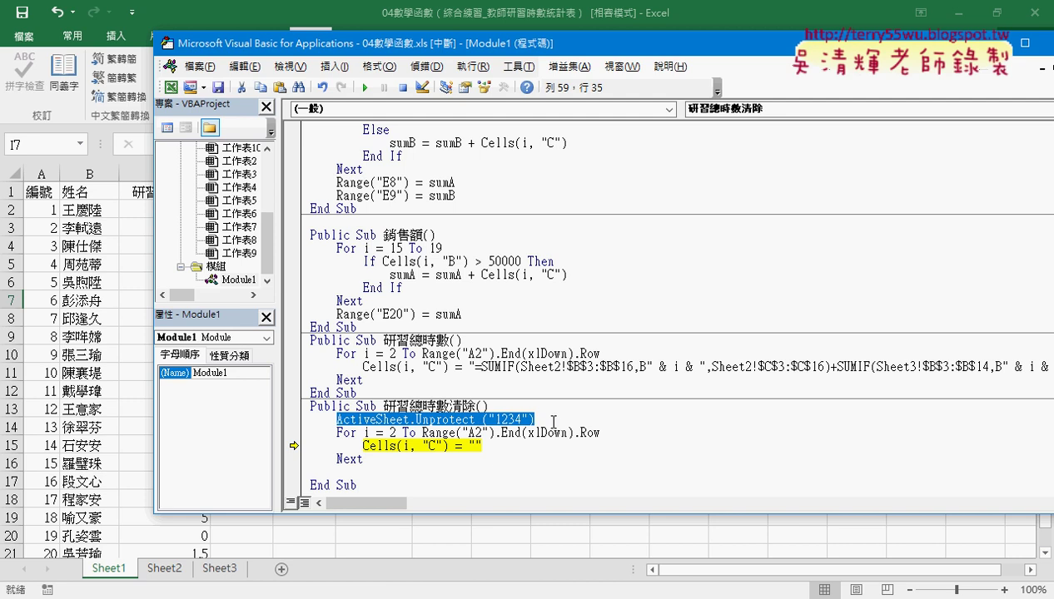
{"action": "left_click", "coordinate": [396, 462]}
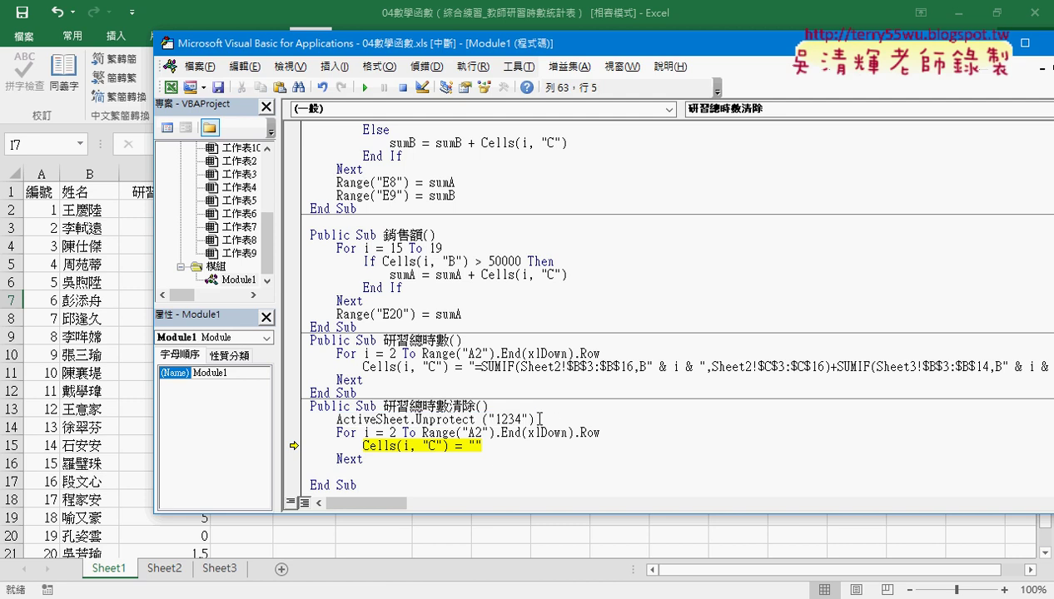
Copy the Unprotect line below Next and delete 'Un' so it reads ActiveSheet.Protect.
{"action": "left_click_drag", "start_coordinate": [538, 418], "coordinate": [336, 420]}
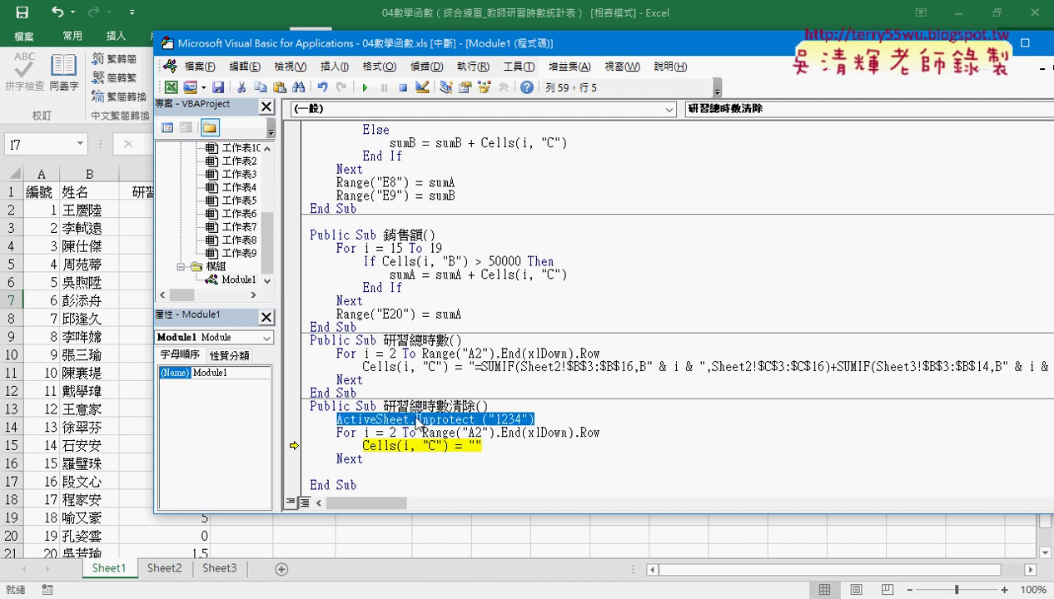
{"action": "left_click_drag", "start_coordinate": [418, 421], "coordinate": [407, 473]}
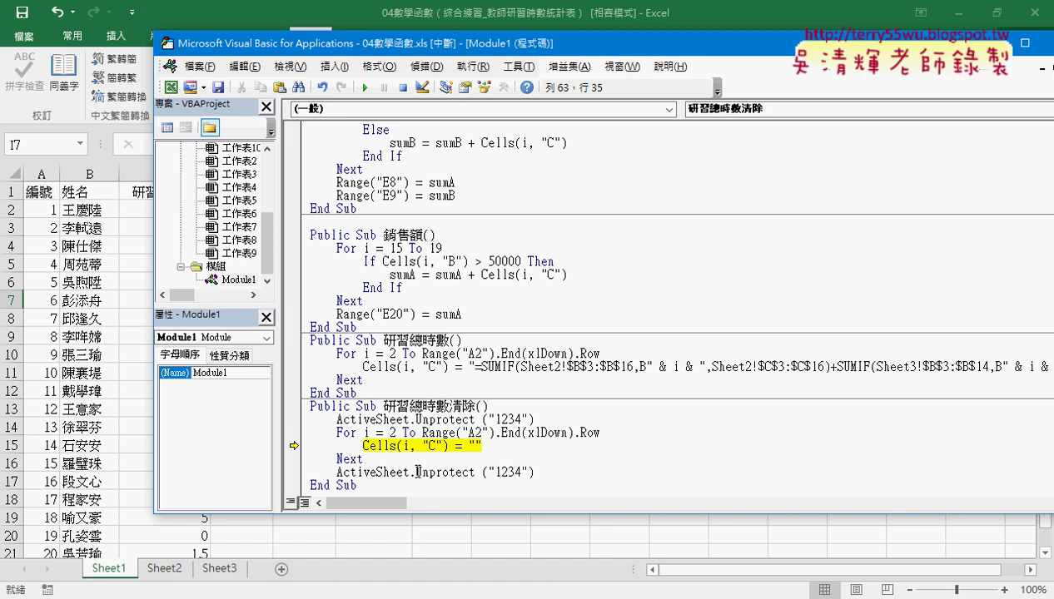
{"action": "left_click_drag", "start_coordinate": [416, 472], "coordinate": [429, 472]}
{"action": "key", "text": "Delete"}
{"action": "left_click", "coordinate": [554, 432]}
{"action": "mouse_move", "coordinate": [554, 430]}
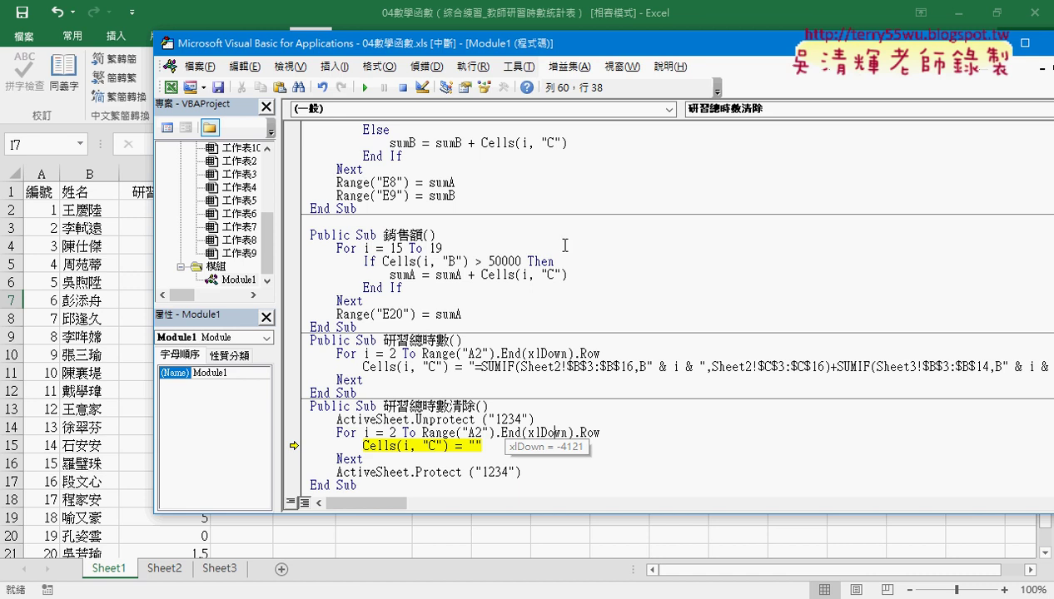
{"action": "mouse_move", "coordinate": [575, 54]}
{"action": "left_mouse_down"}
{"action": "mouse_move", "coordinate": [714, 47]}
{"action": "mouse_move", "coordinate": [699, 127]}
{"action": "mouse_move", "coordinate": [629, 133]}
{"action": "left_mouse_up"}
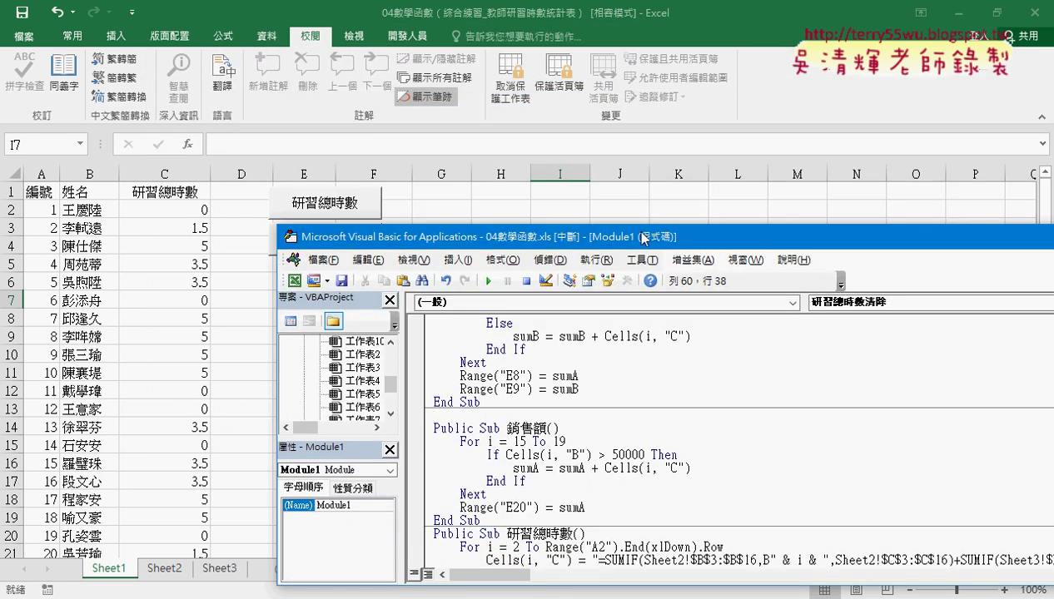
Move the execution arrow back to ActiveSheet.Unprotect and step over it with F8.
{"action": "scroll", "coordinate": [610, 403], "scroll_direction": "down", "scroll_amount": 2}
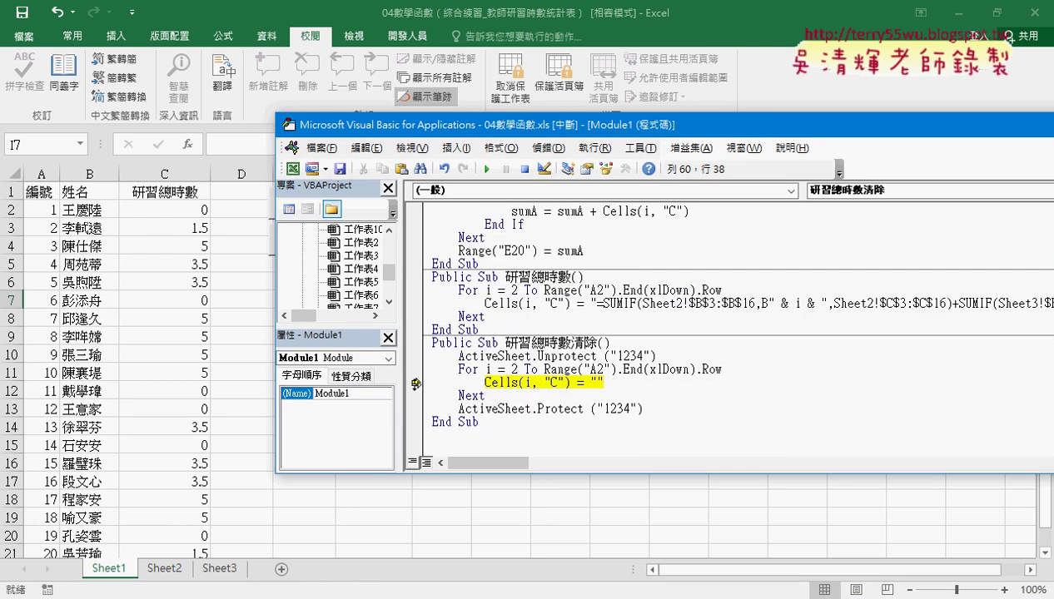
{"action": "left_click_drag", "start_coordinate": [414, 384], "coordinate": [415, 357]}
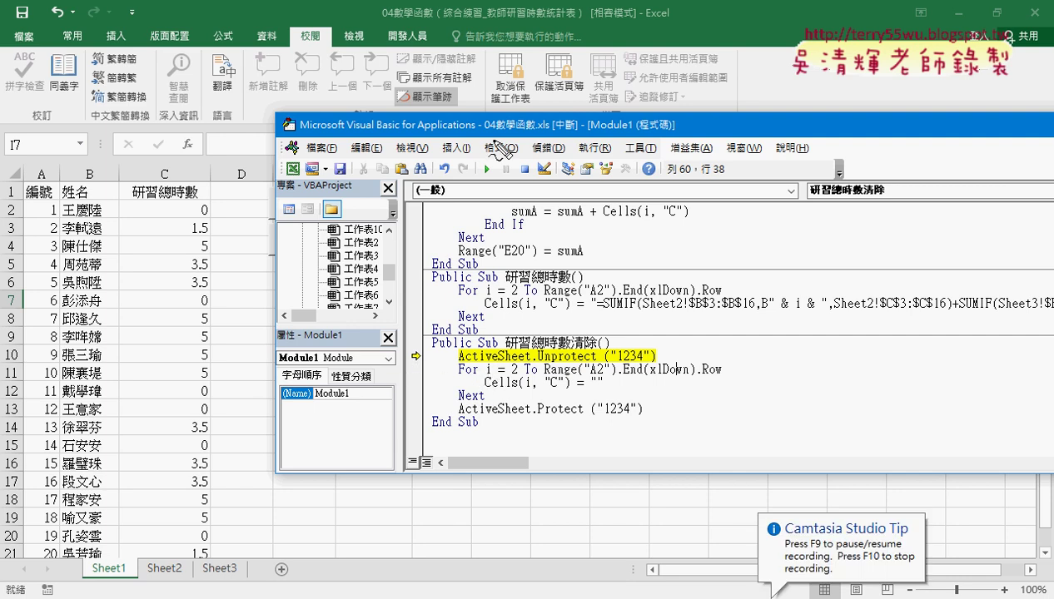
{"action": "left_click_drag", "start_coordinate": [492, 43], "coordinate": [536, 117]}
{"action": "left_click_drag", "start_coordinate": [642, 186], "coordinate": [596, 86]}
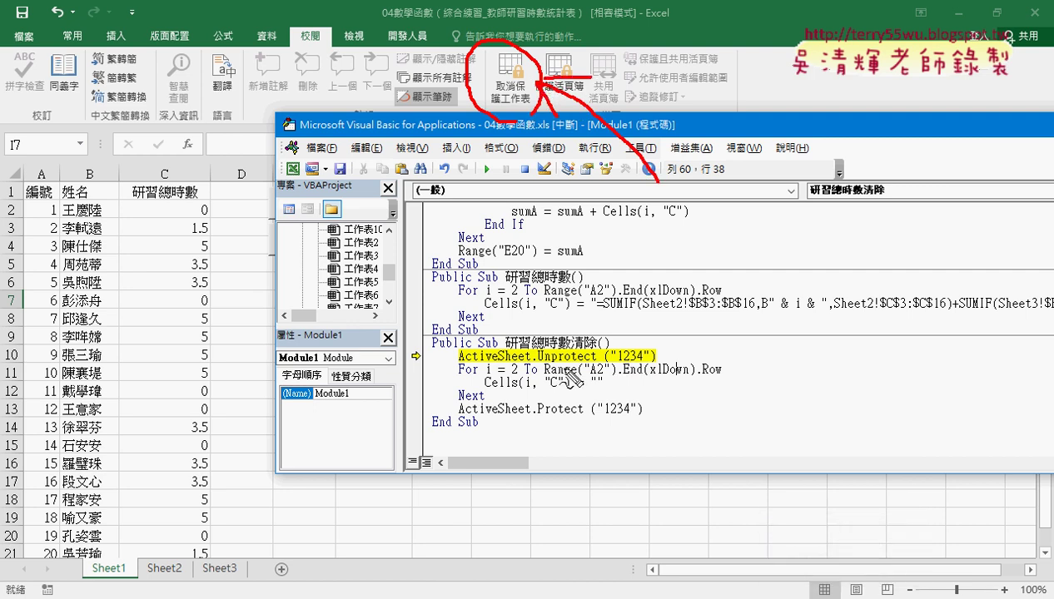
{"action": "key", "text": "Escape"}
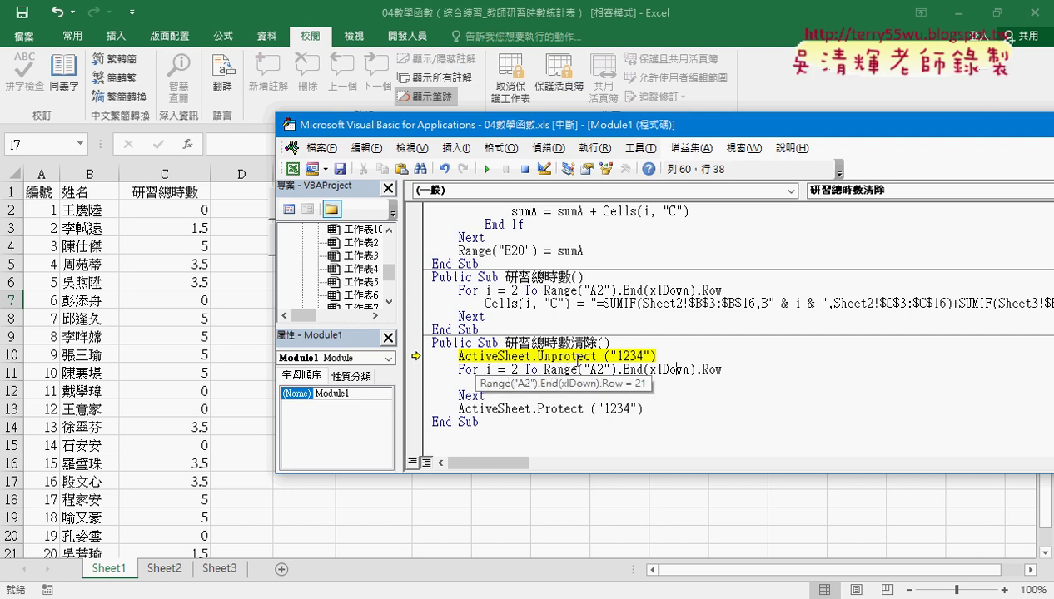
{"action": "left_click", "coordinate": [579, 366]}
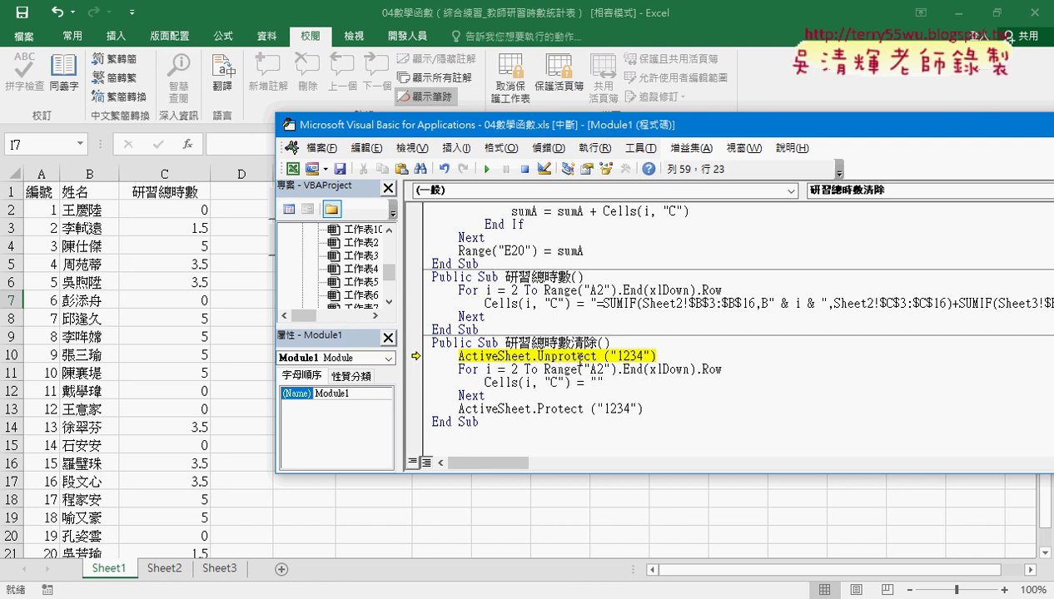
{"action": "key", "text": "F8"}
{"action": "key", "text": "ctrl+2"}
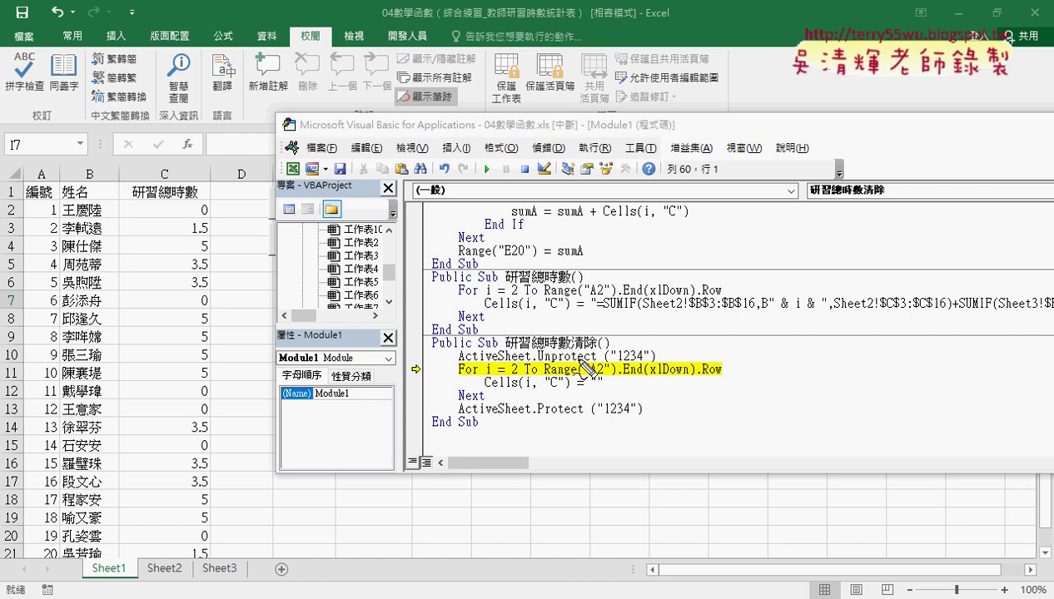
Run the rest of the clearing macro, then double-click C2 to confirm the sheet is protected.
{"action": "left_click_drag", "start_coordinate": [497, 124], "coordinate": [526, 116]}
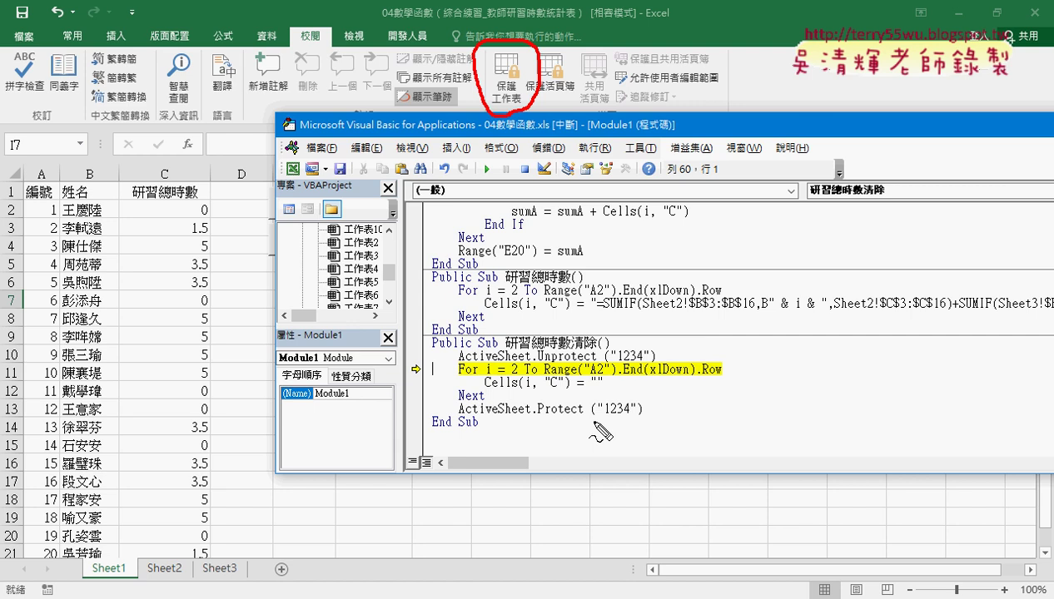
{"action": "key", "text": "Escape"}
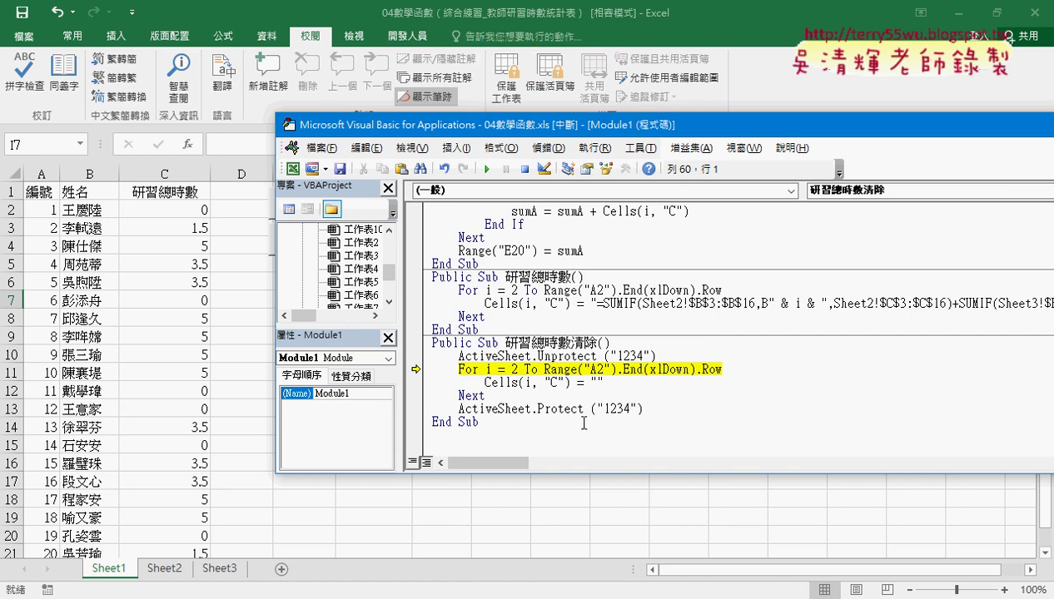
{"action": "left_click", "coordinate": [488, 170]}
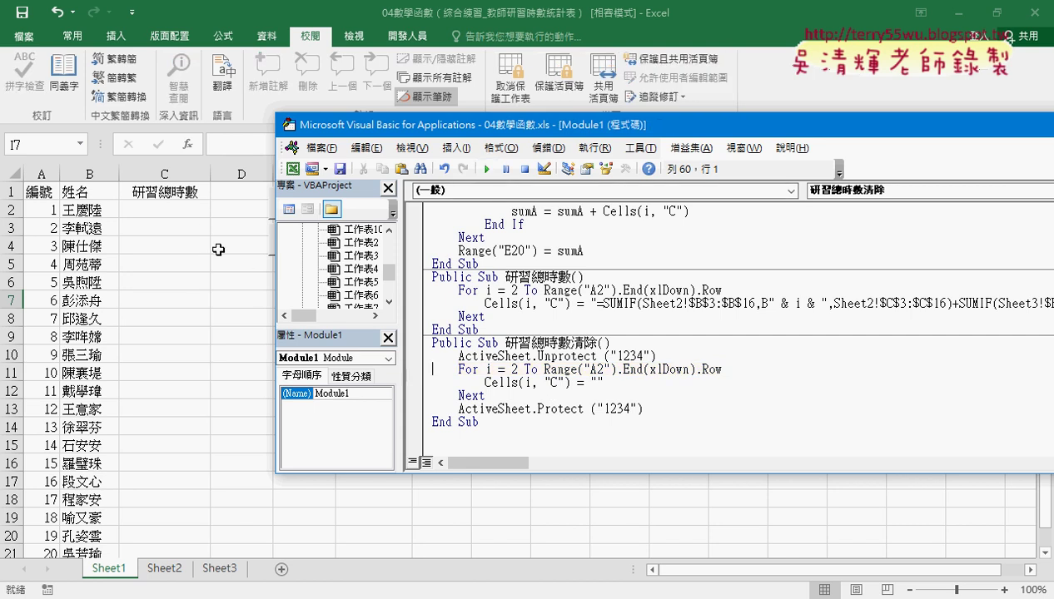
{"action": "left_click", "coordinate": [185, 214]}
{"action": "double_click", "coordinate": [185, 214]}
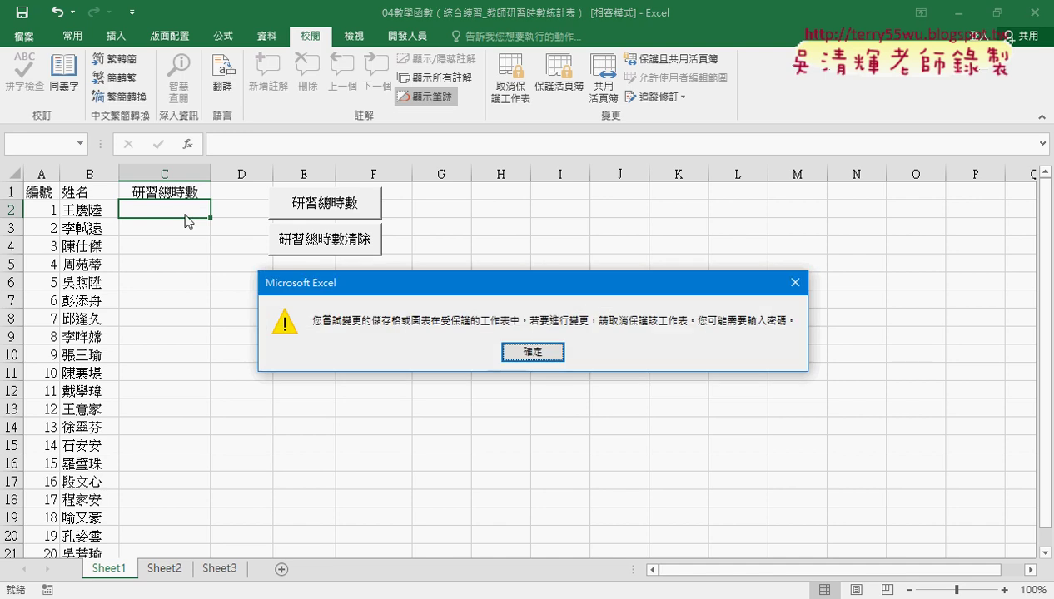
Dismiss the warning, run the 研習總時數 macro, and debug the run-time error 1004.
{"action": "left_click", "coordinate": [533, 352]}
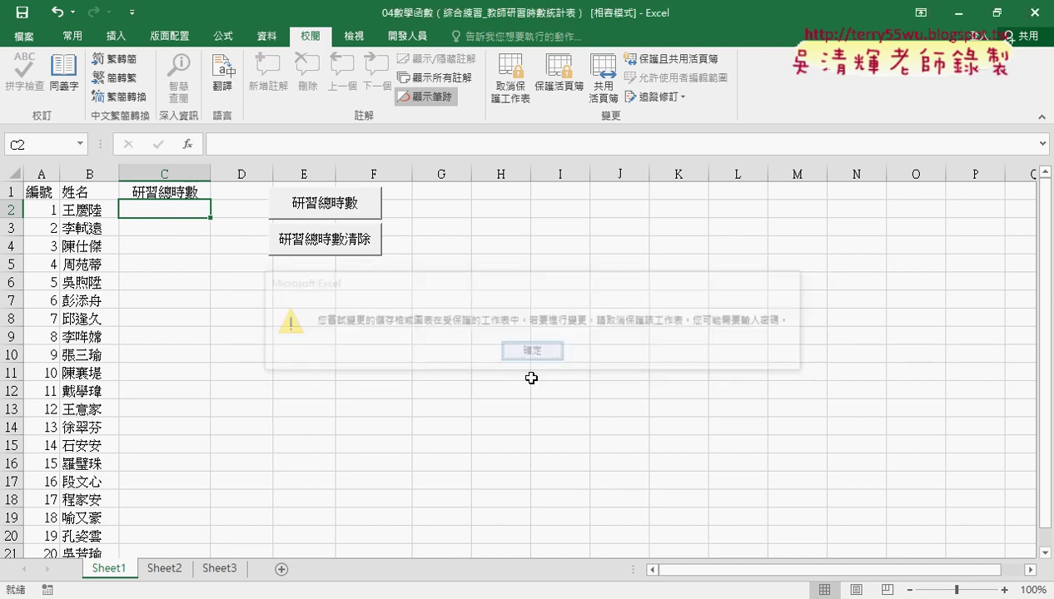
{"action": "mouse_move", "coordinate": [369, 578]}
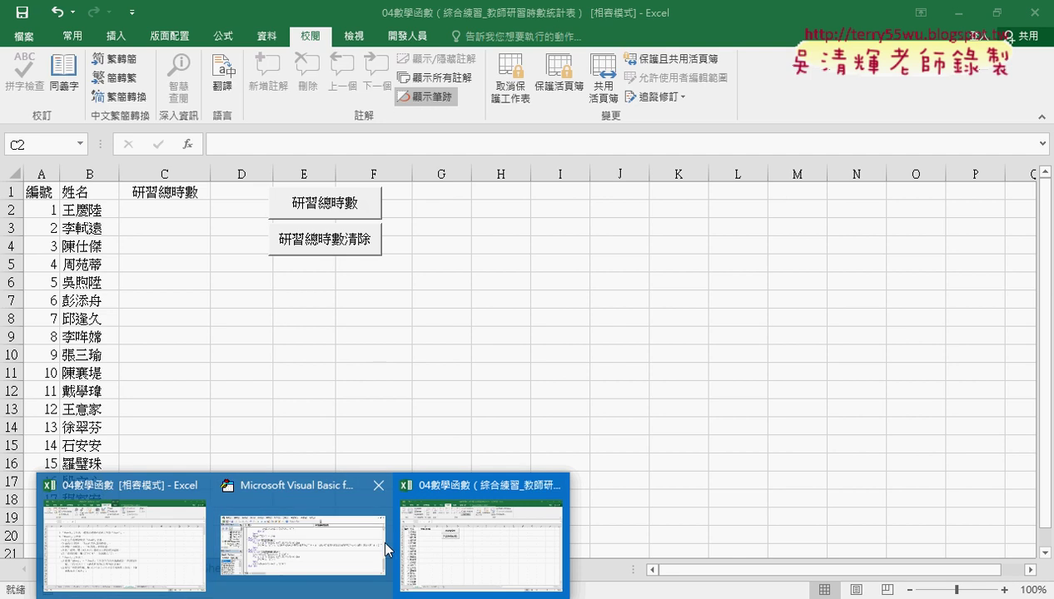
{"action": "left_click", "coordinate": [388, 552]}
{"action": "left_click", "coordinate": [553, 290]}
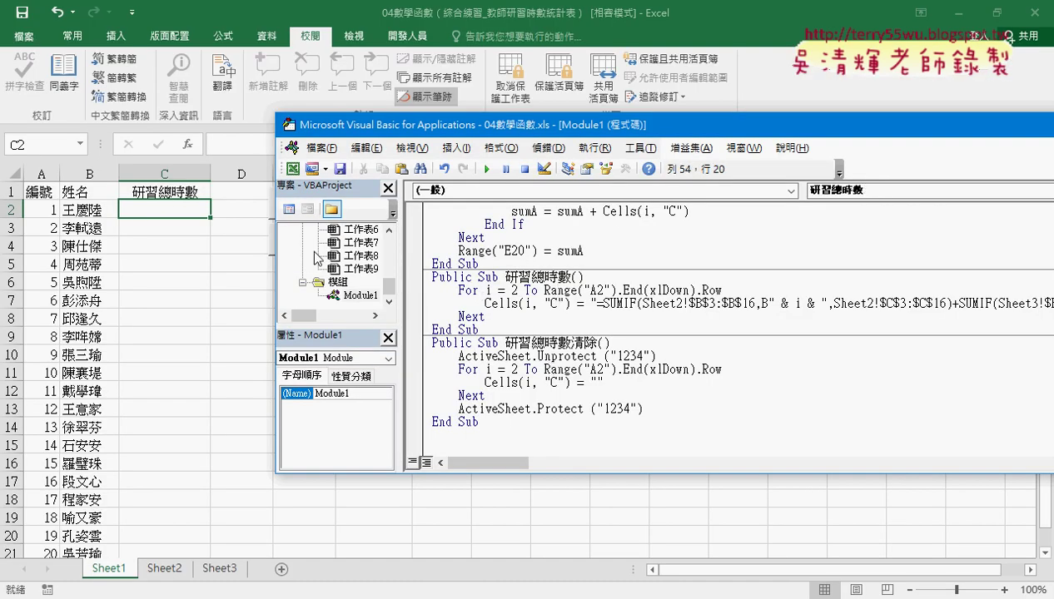
{"action": "left_click", "coordinate": [487, 170]}
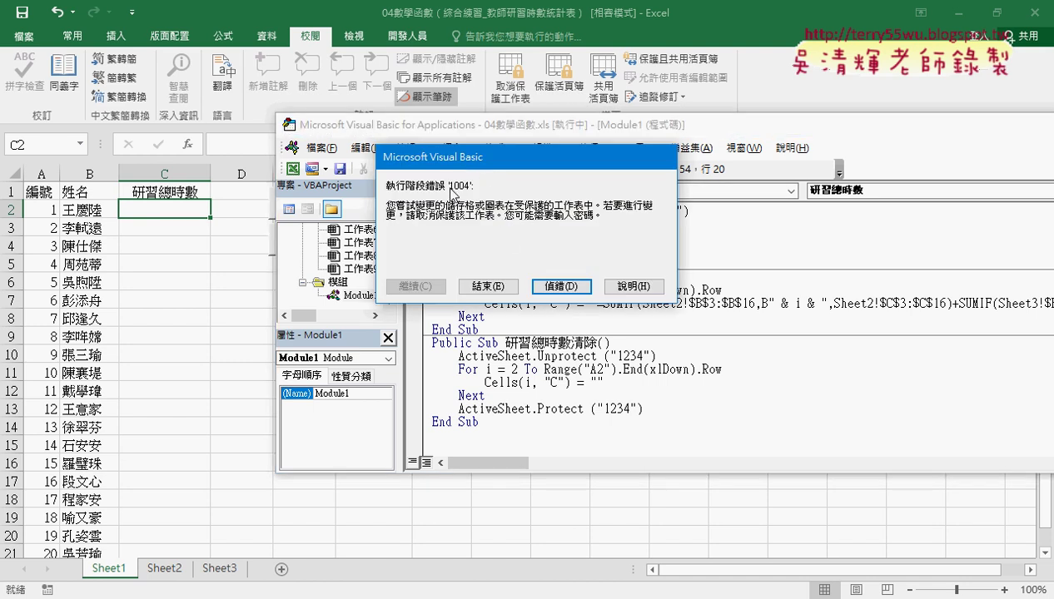
{"action": "left_click", "coordinate": [559, 286]}
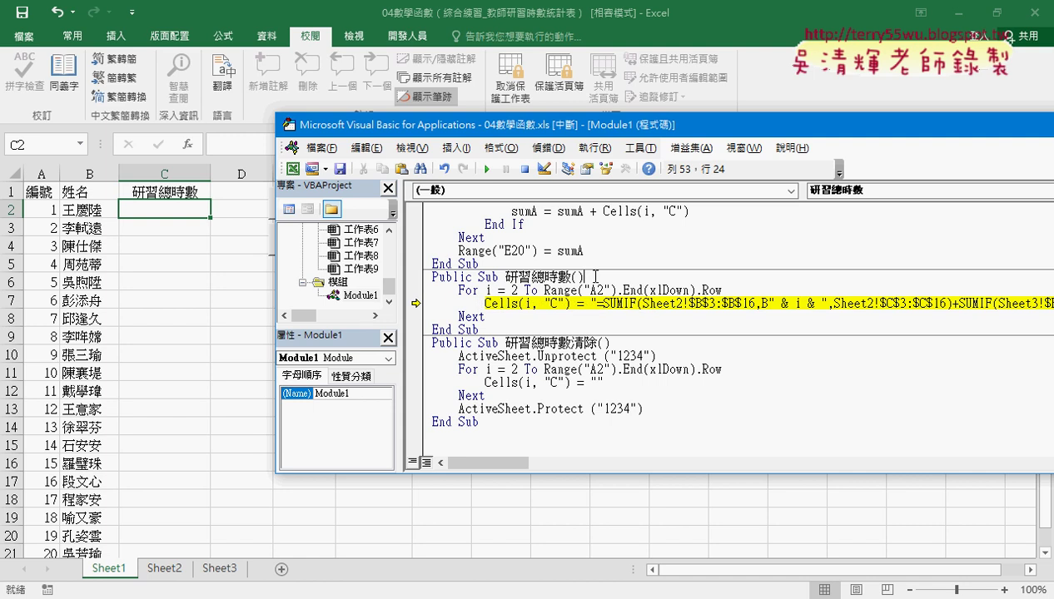
Copy the ActiveSheet.Unprotect line to the top of 研習總時數 and add a line after its loop.
{"action": "key", "text": "Return"}
{"action": "left_click_drag", "start_coordinate": [656, 368], "coordinate": [431, 369]}
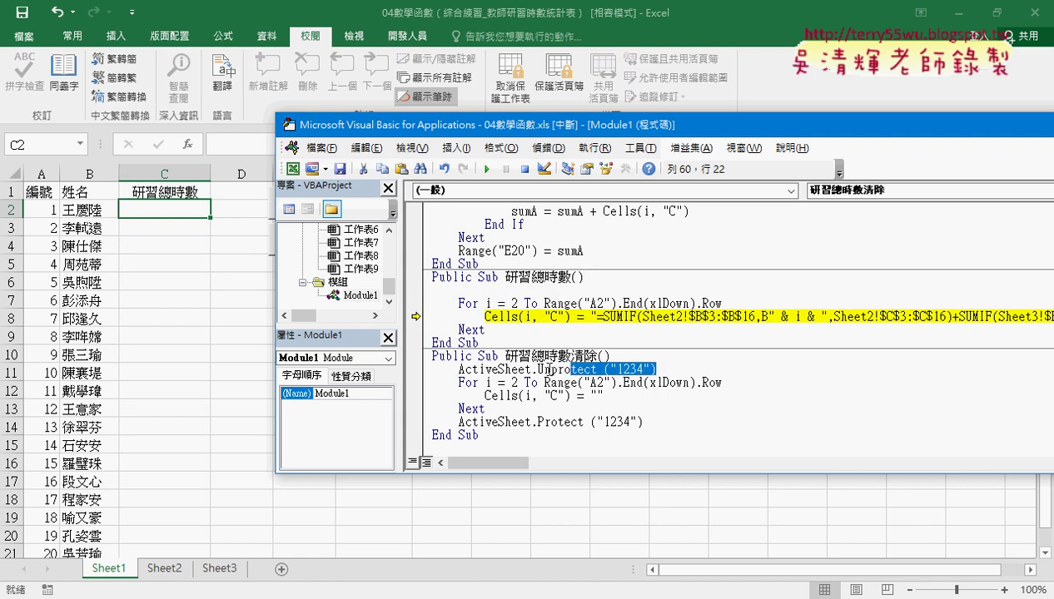
{"action": "left_click_drag", "start_coordinate": [438, 315], "coordinate": [435, 292]}
{"action": "left_click", "coordinate": [509, 327]}
{"action": "key", "text": "Return"}
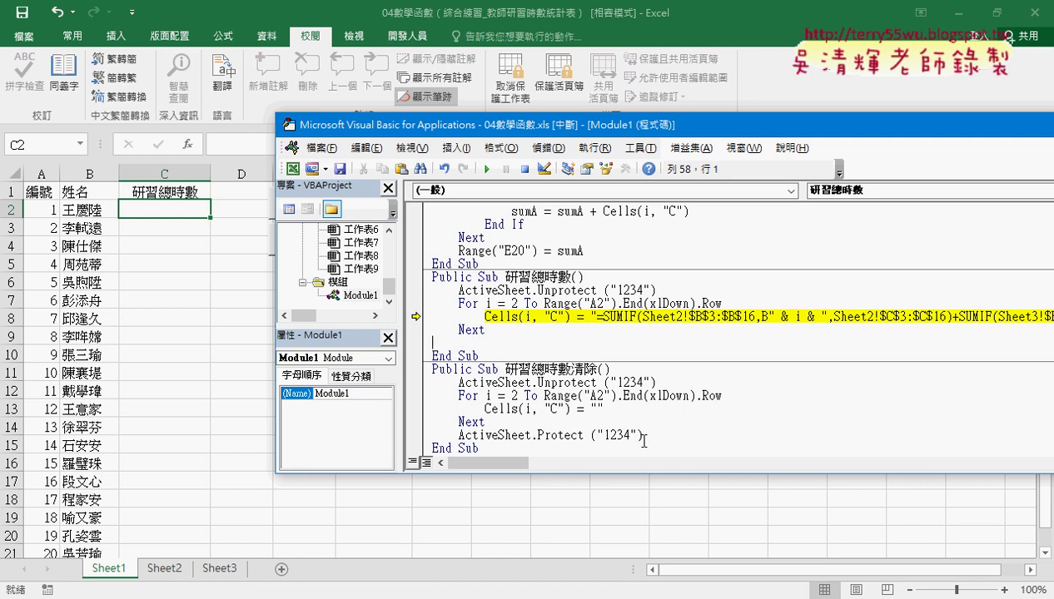
Copy the Protect line after the loop, step over Unprotect with F8, then finish with F5.
{"action": "mouse_move", "coordinate": [642, 435]}
{"action": "left_mouse_down"}
{"action": "mouse_move", "coordinate": [402, 436]}
{"action": "mouse_move", "coordinate": [458, 342]}
{"action": "mouse_move", "coordinate": [416, 290]}
{"action": "left_mouse_up"}
{"action": "mouse_move", "coordinate": [575, 302]}
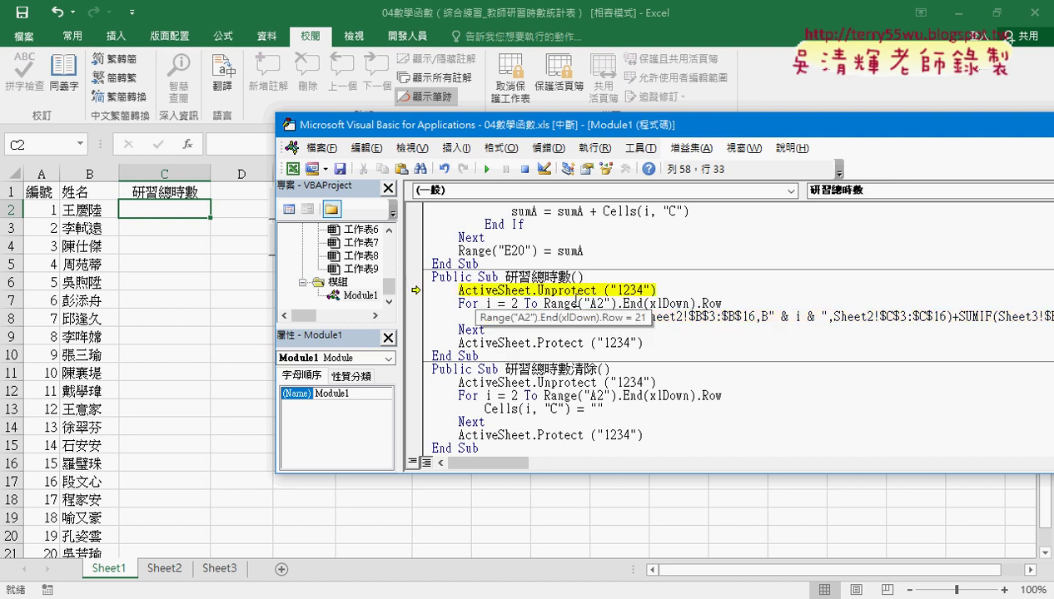
{"action": "key", "text": "F8"}
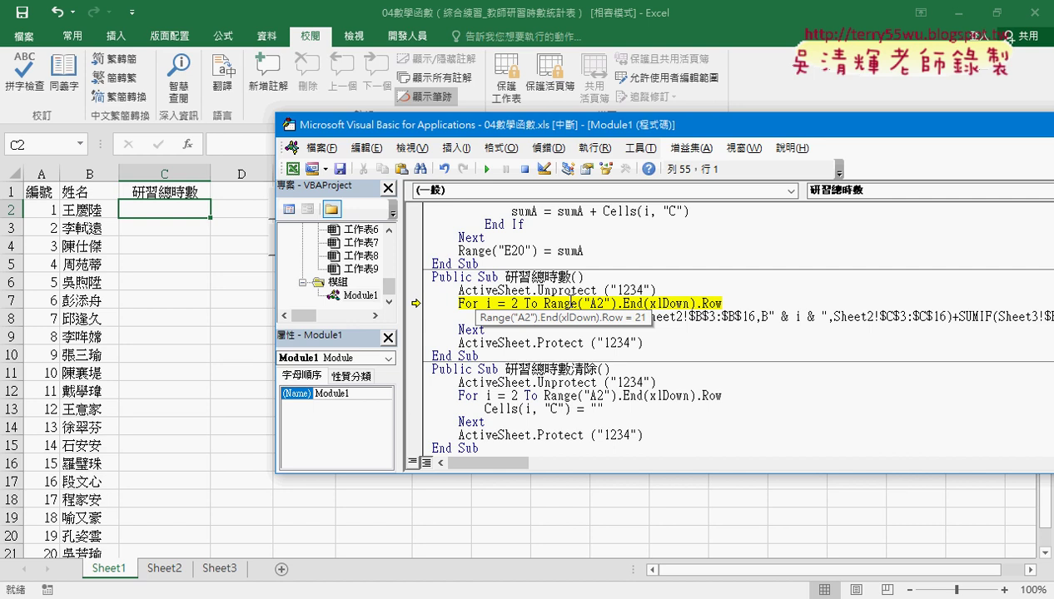
{"action": "key", "text": "F5"}
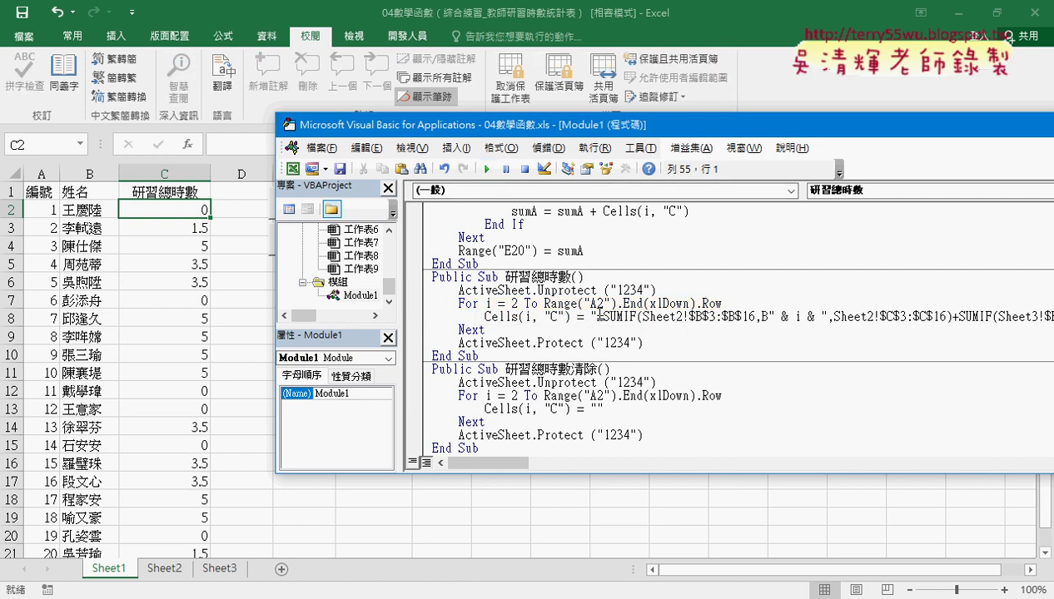
Replace the SUMIF formula string in 研習總時數 so the line reads Cells(i, "C") = "".
{"action": "left_click_drag", "start_coordinate": [597, 314], "coordinate": [1044, 315]}
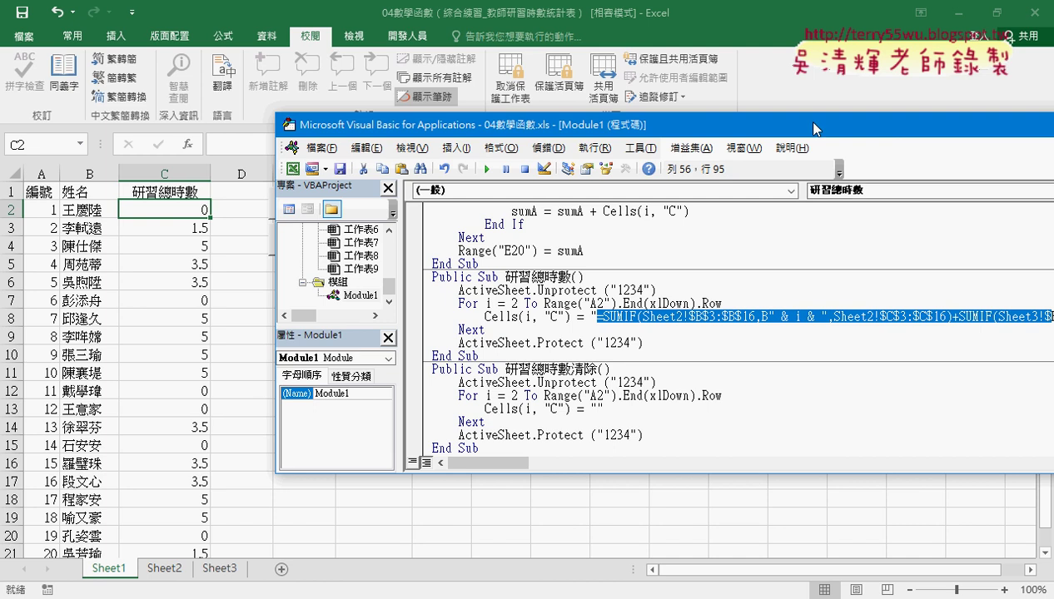
{"action": "left_click_drag", "start_coordinate": [813, 123], "coordinate": [551, 125]}
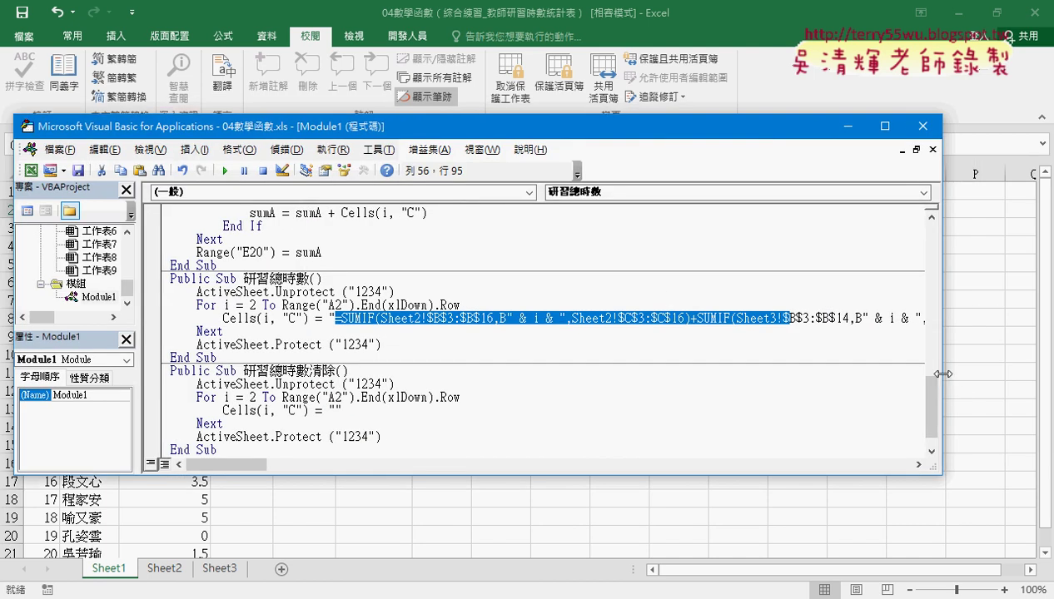
{"action": "left_click_drag", "start_coordinate": [942, 375], "coordinate": [1038, 374]}
{"action": "left_click", "coordinate": [349, 319]}
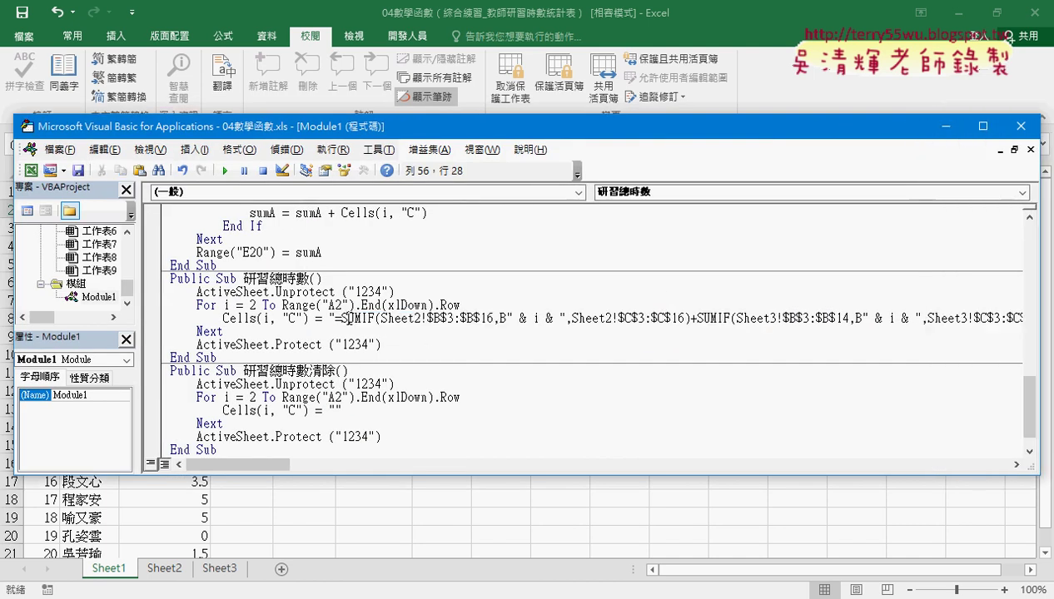
{"action": "key", "text": "shift+End"}
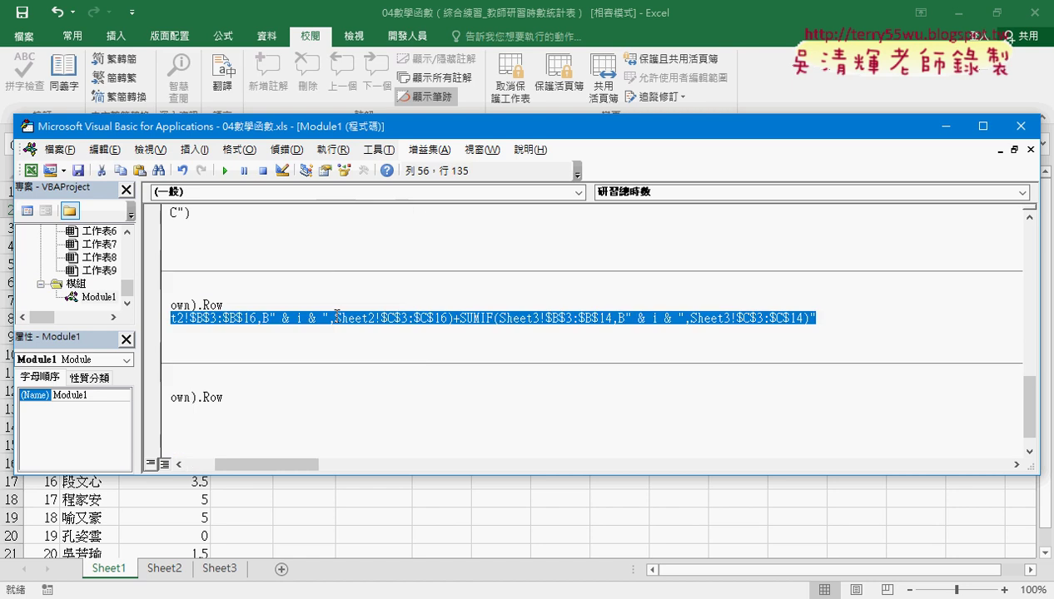
{"action": "key", "text": "Delete"}
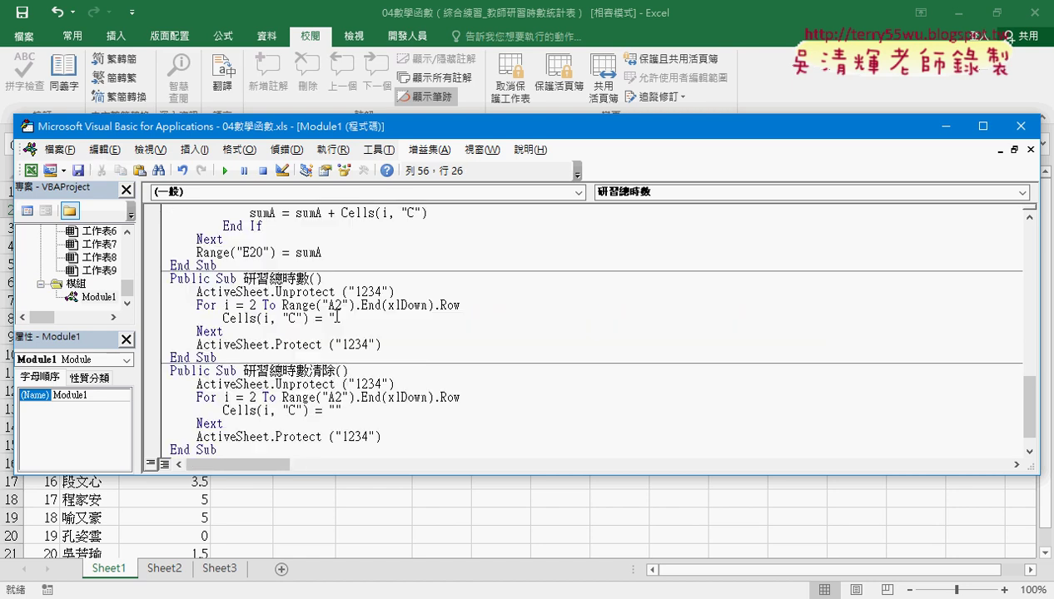
{"action": "type", "text": "\""}
{"action": "left_click_drag", "start_coordinate": [351, 126], "coordinate": [657, 118]}
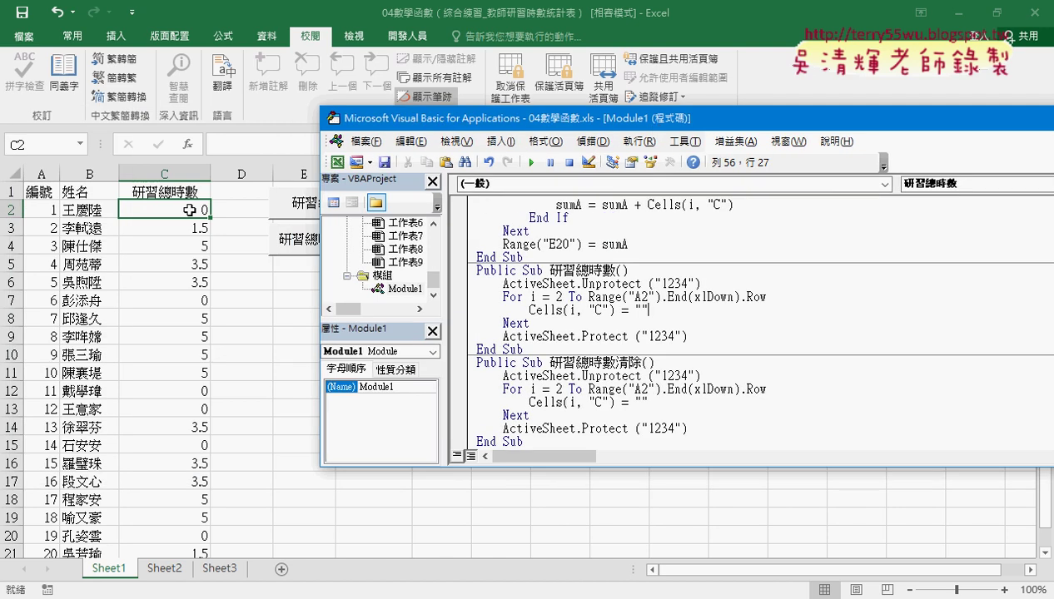
Unprotect the sheet and compare the SUMIF formulas in C2 and C3.
{"action": "left_click", "coordinate": [510, 76]}
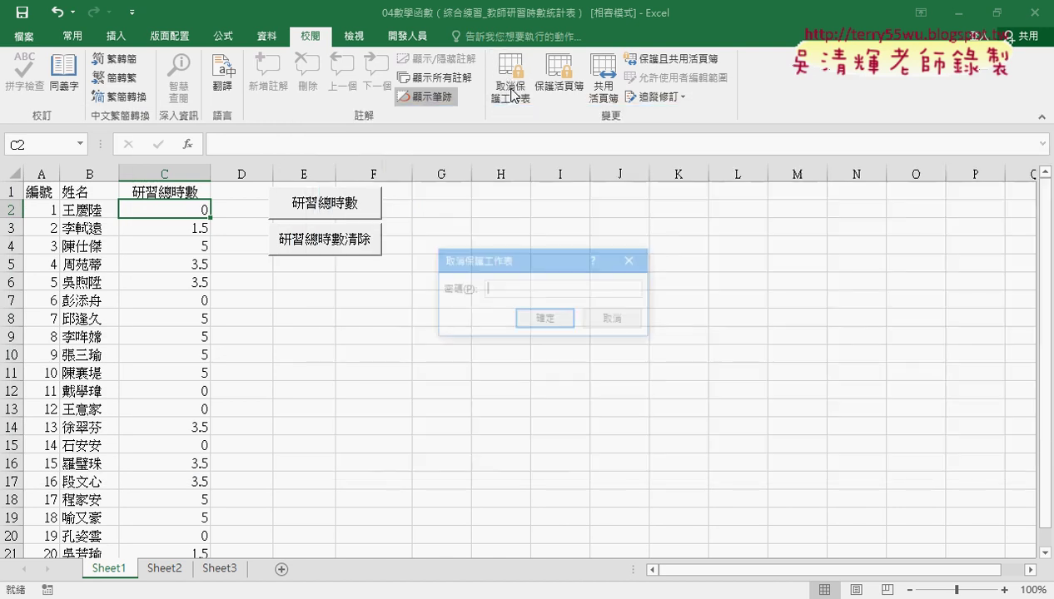
{"action": "key", "text": "Return"}
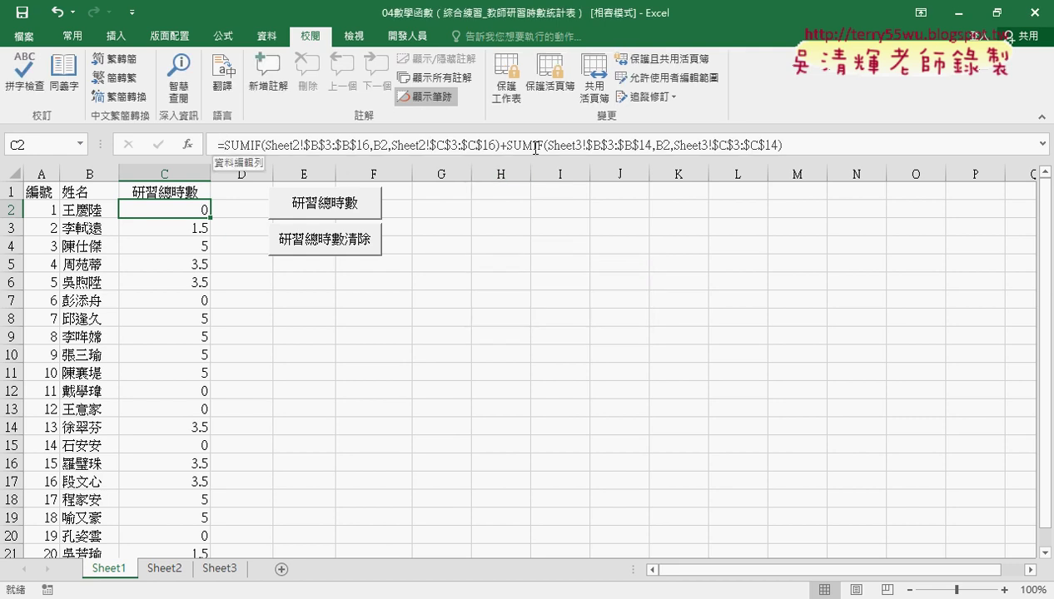
{"action": "left_click", "coordinate": [160, 226]}
{"action": "left_click", "coordinate": [181, 208]}
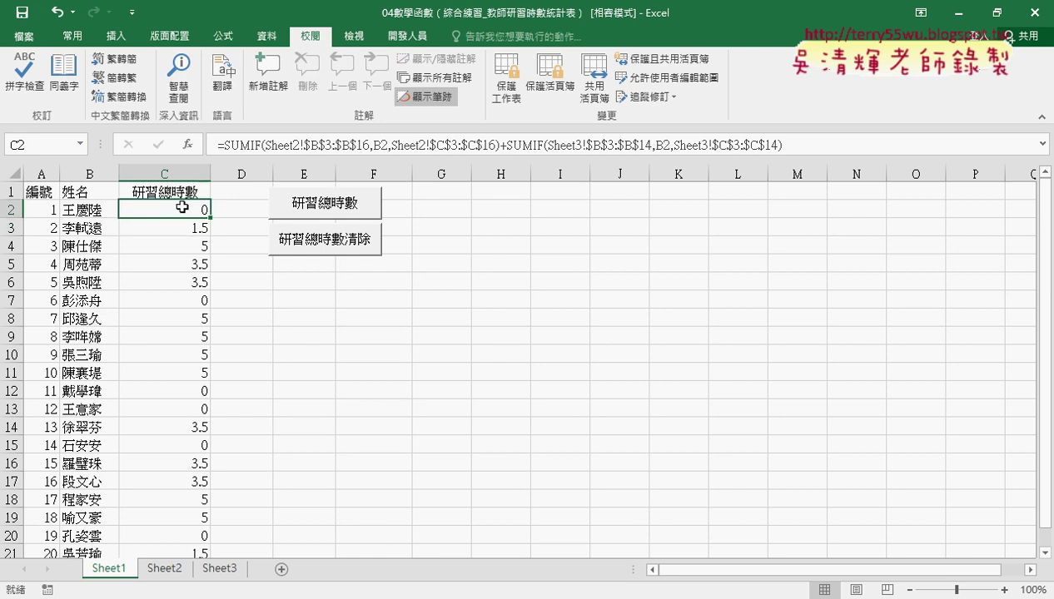
{"action": "left_click", "coordinate": [179, 221]}
{"action": "left_click", "coordinate": [183, 207]}
{"action": "left_click", "coordinate": [193, 228]}
{"action": "left_click", "coordinate": [193, 208]}
{"action": "left_click", "coordinate": [194, 226]}
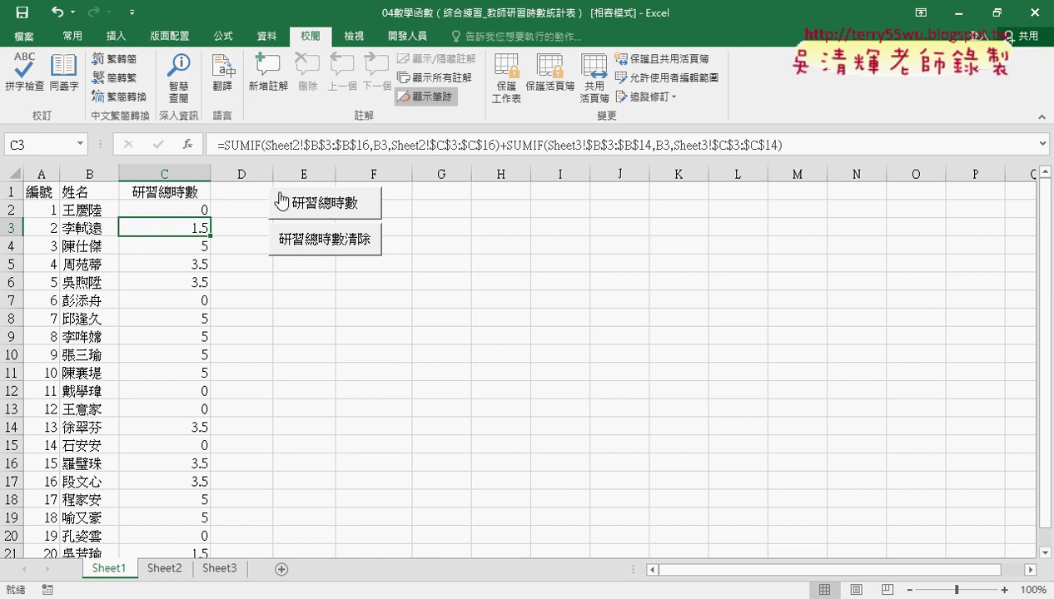
Copy C2's entire two-sheet SUMIF formula text from the formula bar without changing the cell.
{"action": "left_click", "coordinate": [204, 208]}
{"action": "left_click", "coordinate": [384, 145]}
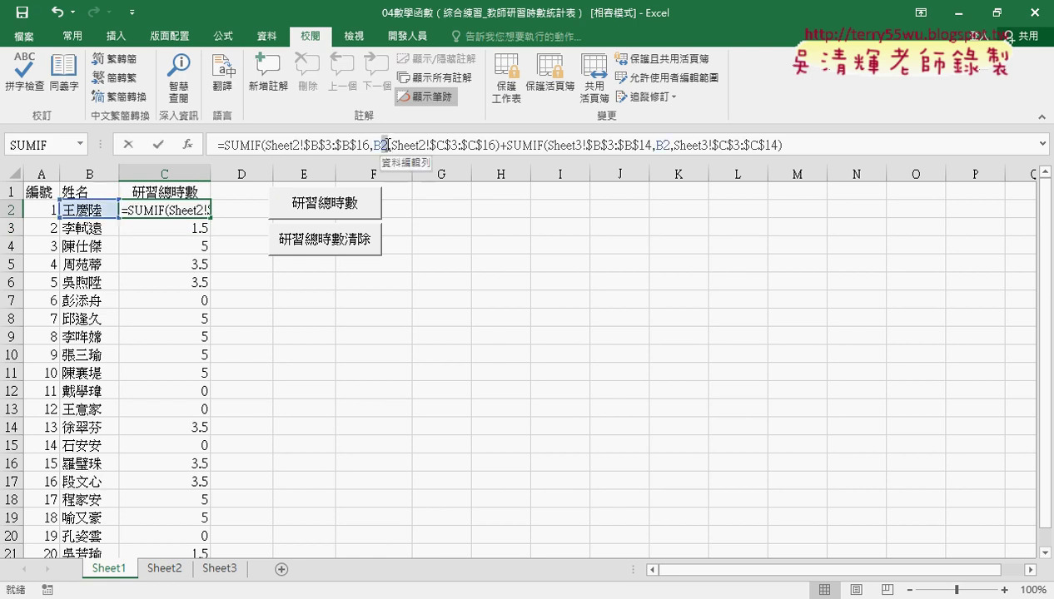
{"action": "left_click", "coordinate": [658, 145]}
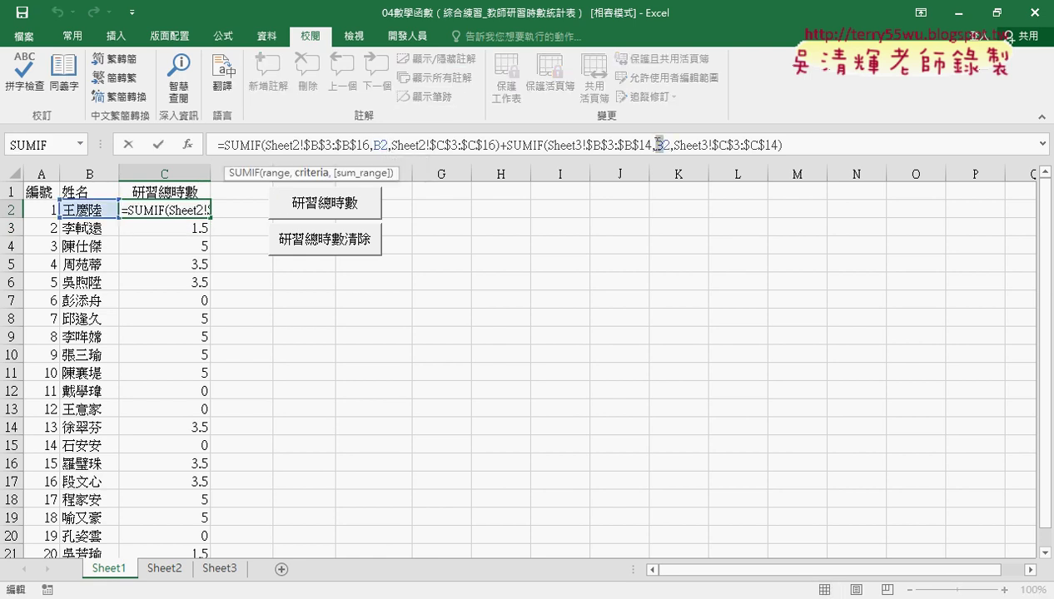
{"action": "double_click", "coordinate": [660, 145]}
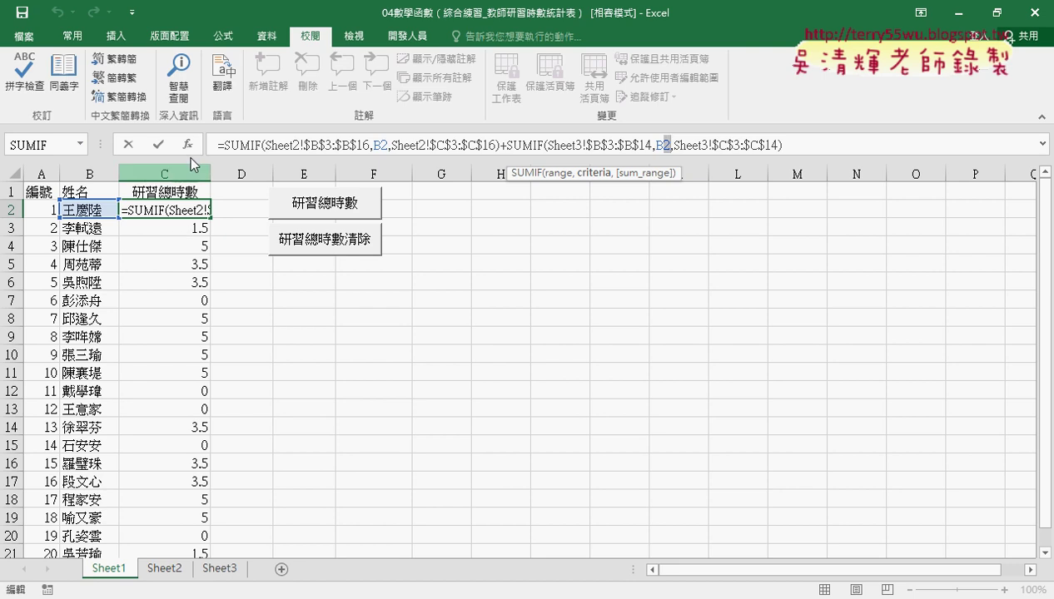
{"action": "key", "text": "Escape"}
{"action": "left_click", "coordinate": [170, 223]}
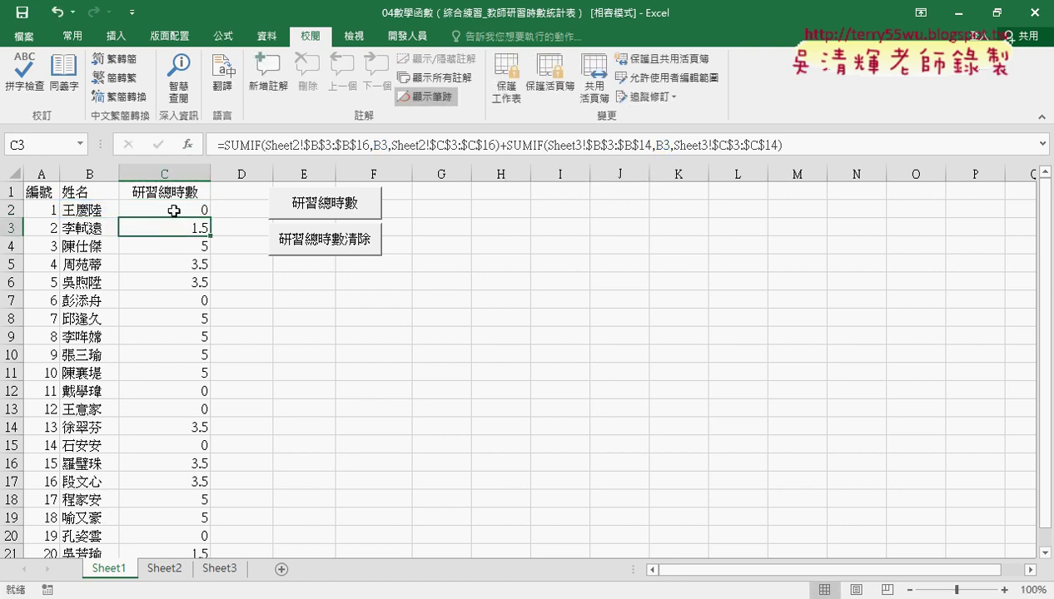
{"action": "left_click", "coordinate": [173, 210]}
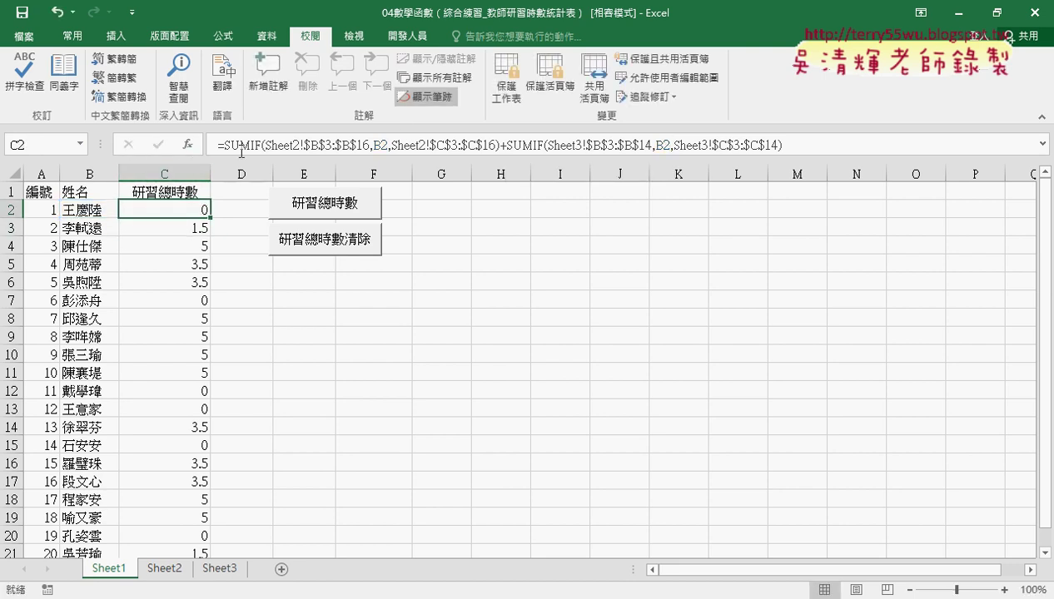
{"action": "left_click_drag", "start_coordinate": [223, 145], "coordinate": [819, 145]}
{"action": "right_click", "coordinate": [662, 145]}
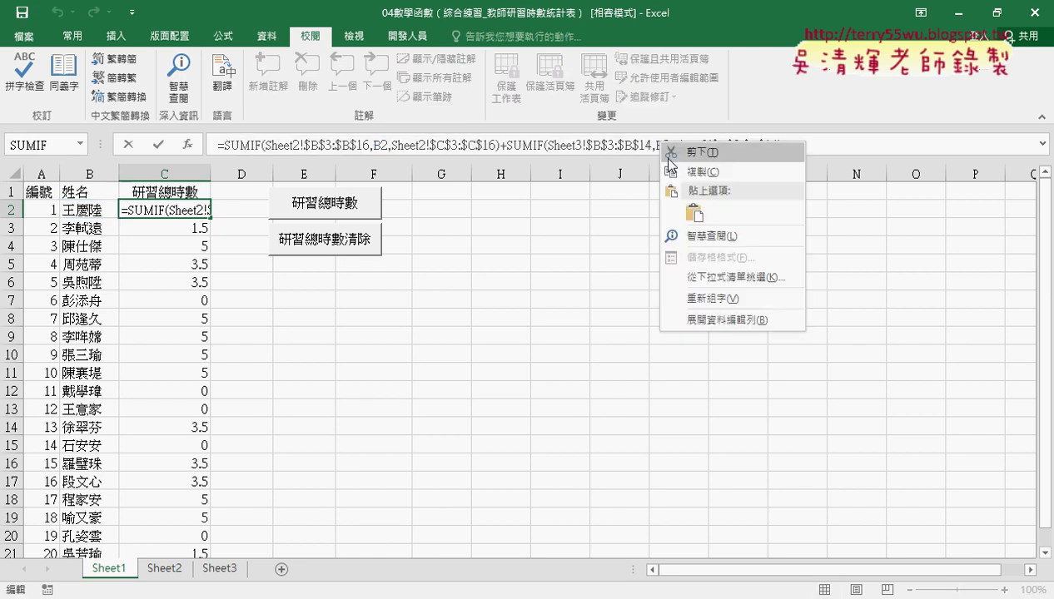
{"action": "left_click", "coordinate": [690, 171]}
{"action": "key", "text": "Escape"}
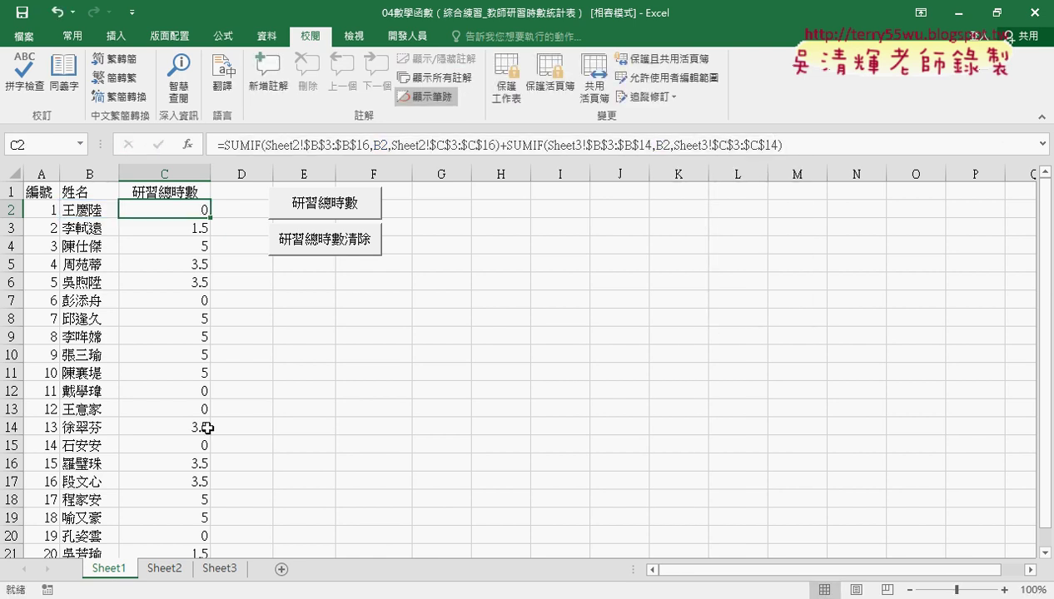
Paste the SUMIF formula inside the quotes of Cells(i, "C") = "" in the macro.
{"action": "mouse_move", "coordinate": [365, 586]}
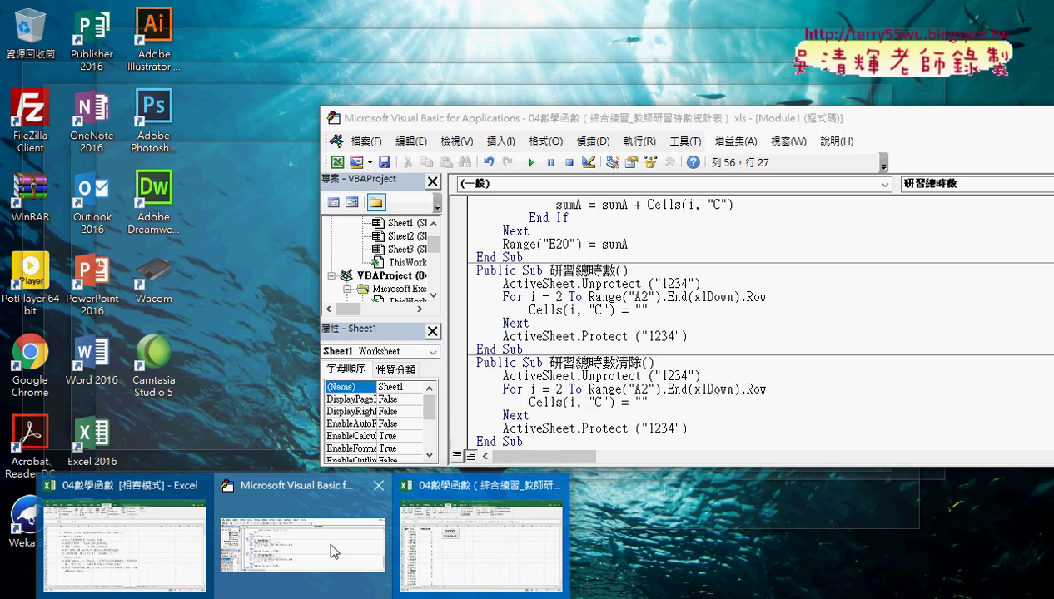
{"action": "left_click", "coordinate": [333, 552]}
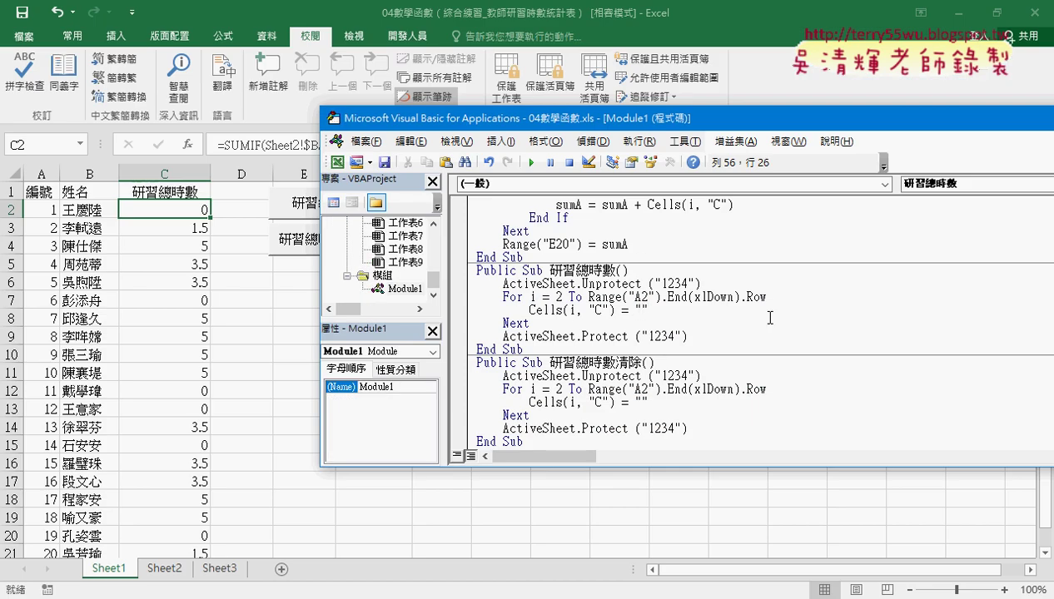
{"action": "key", "text": "ctrl+v"}
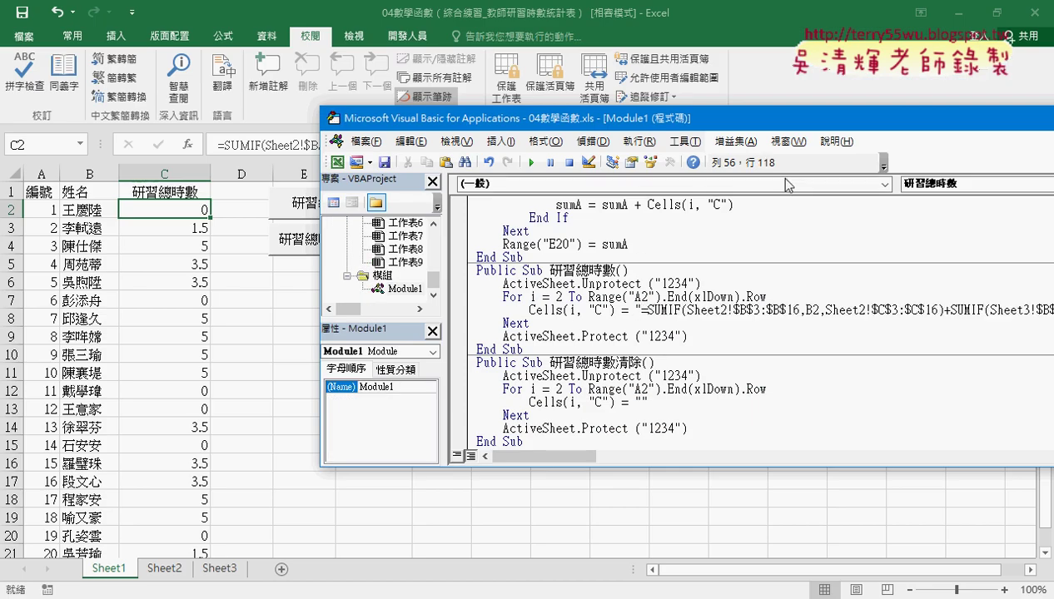
{"action": "left_click_drag", "start_coordinate": [759, 121], "coordinate": [484, 119]}
Replace the first B2's row number with " & i & " so it reads B" & i & ".
{"action": "left_click", "coordinate": [535, 308]}
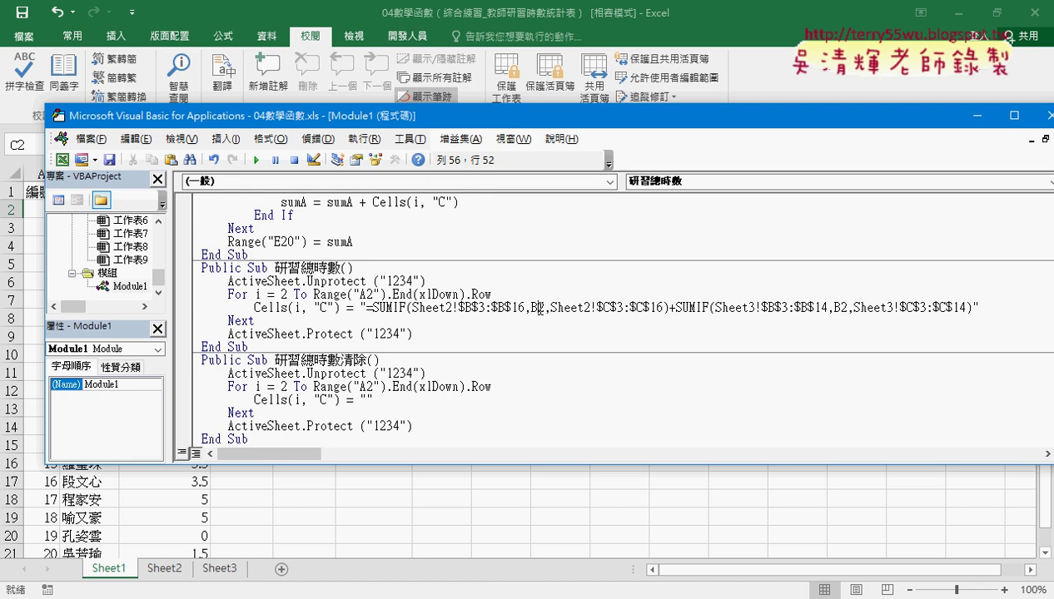
{"action": "left_click_drag", "start_coordinate": [536, 307], "coordinate": [545, 307]}
{"action": "type", "text": "\"\"\""}
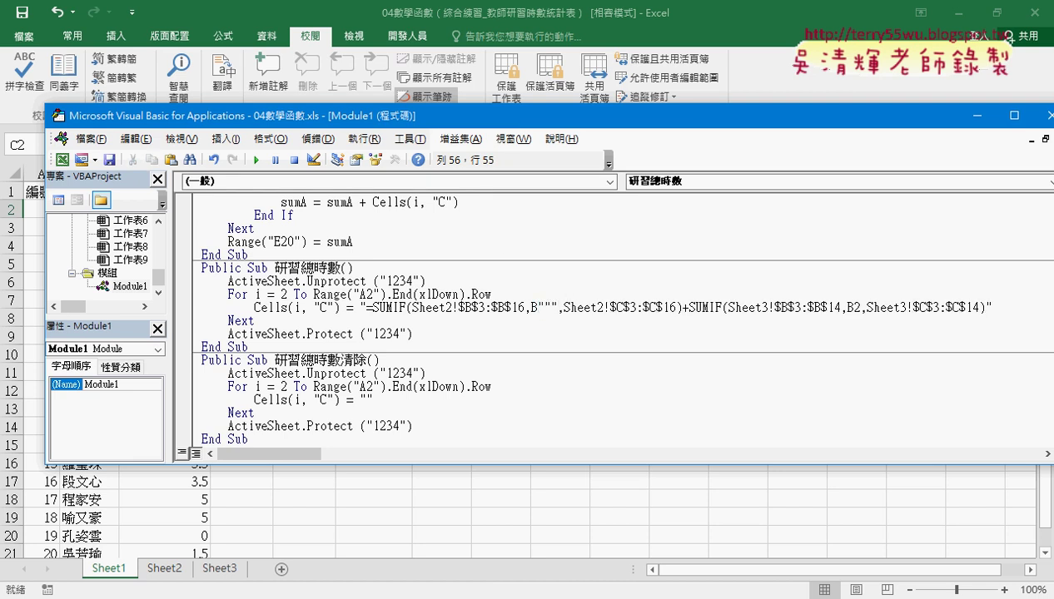
{"action": "key", "text": "BackSpace"}
{"action": "key", "text": "Left"}
{"action": "type", "text": "&"}
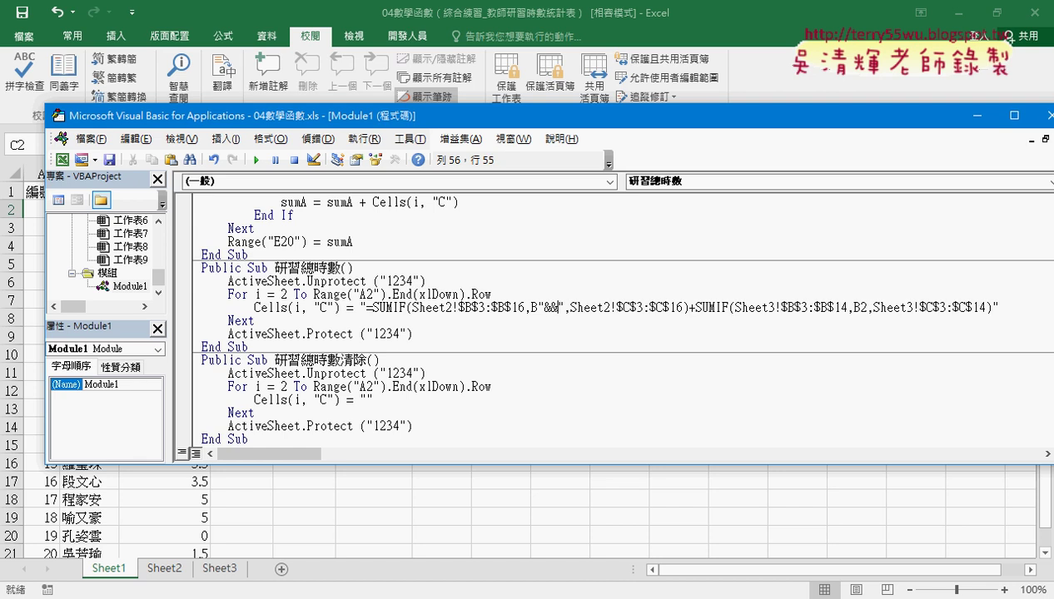
{"action": "type", "text": "ㄌ"}
{"action": "key", "text": "shift"}
{"action": "key", "text": "Left"}
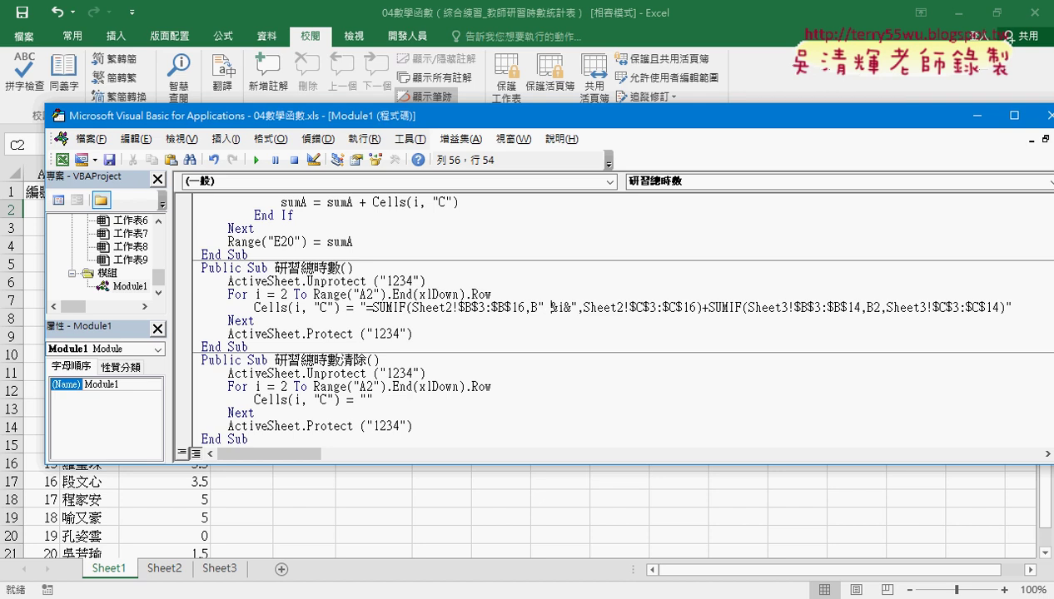
{"action": "key", "text": "Right"}
{"action": "key", "text": "Right"}
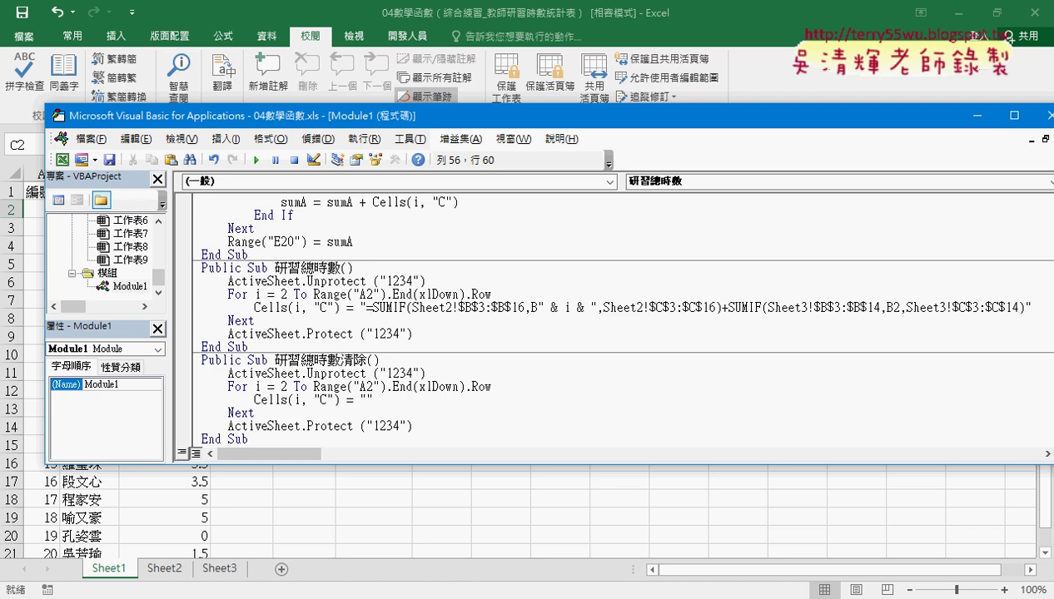
Copy the " & i & " piece over the 2 in the second SUMIF's B2, then return to Excel.
{"action": "left_click_drag", "start_coordinate": [537, 306], "coordinate": [596, 306]}
{"action": "right_click", "coordinate": [576, 313]}
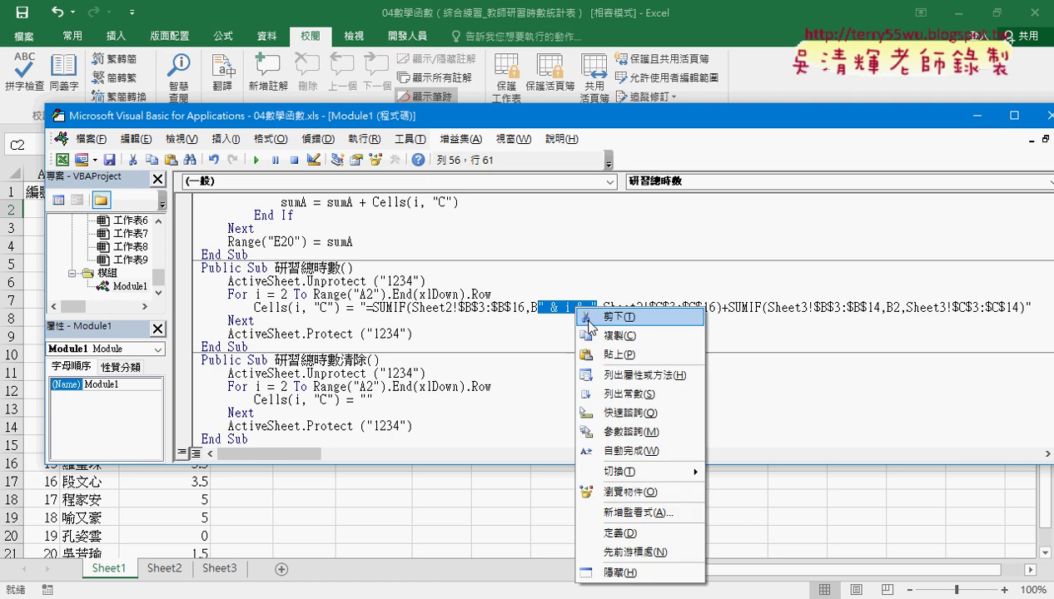
{"action": "left_click", "coordinate": [630, 327]}
{"action": "left_click_drag", "start_coordinate": [893, 306], "coordinate": [899, 306]}
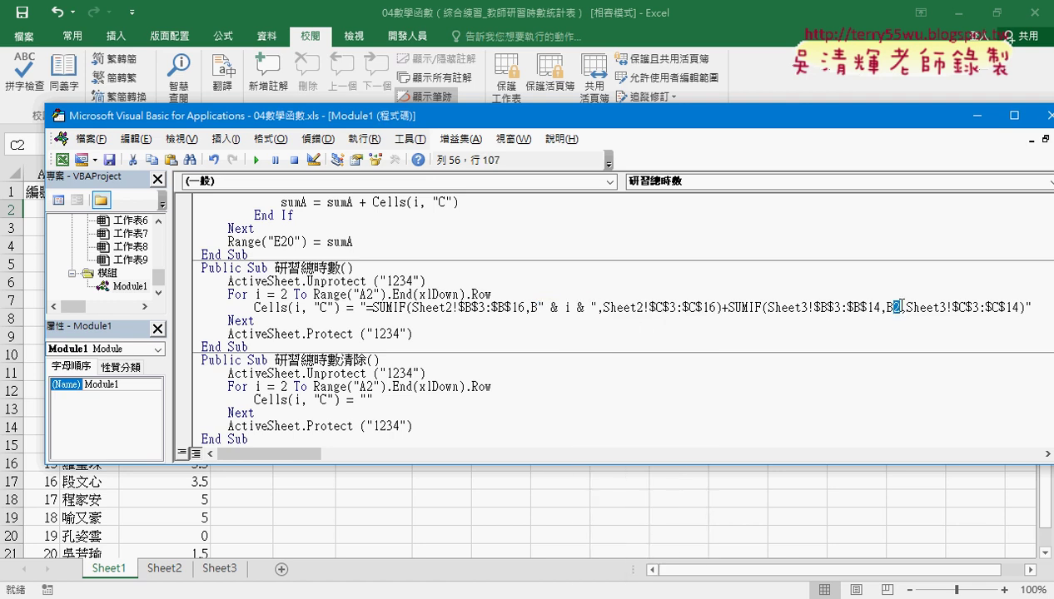
{"action": "right_click", "coordinate": [897, 313]}
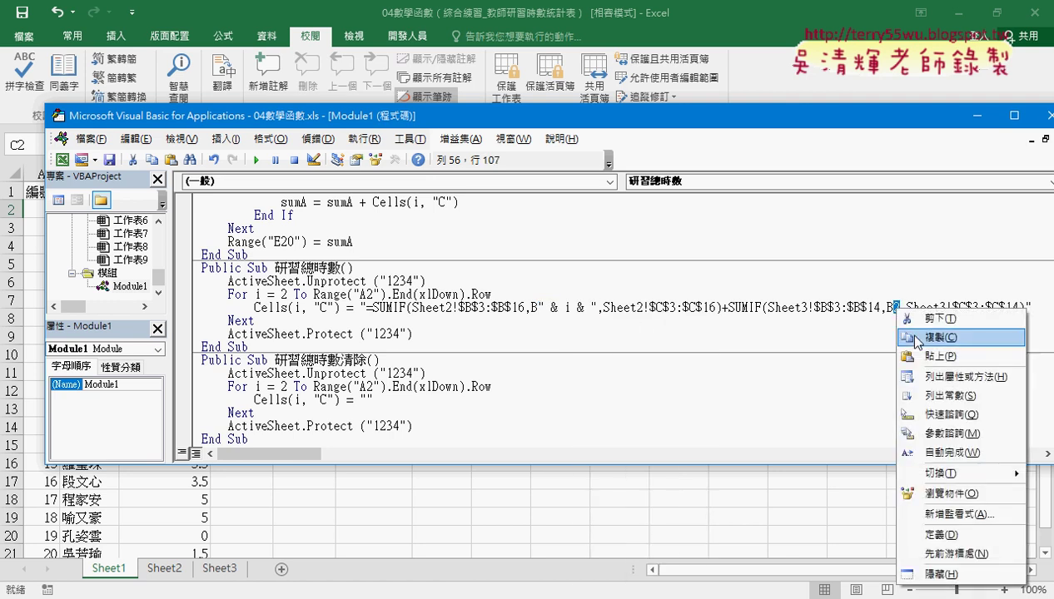
{"action": "left_click", "coordinate": [927, 357]}
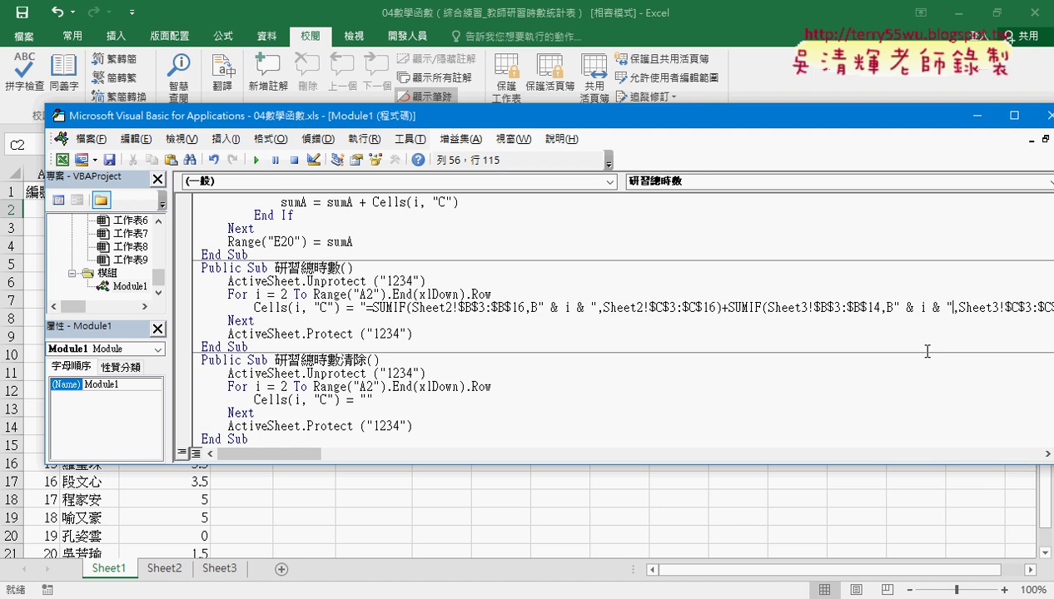
{"action": "key", "text": "alt+F11"}
Clear column C with 研習總時數清除, then rerun 研習總時數 to fill totals (0, 1.5, 5, 3.5…).
{"action": "left_click", "coordinate": [670, 298]}
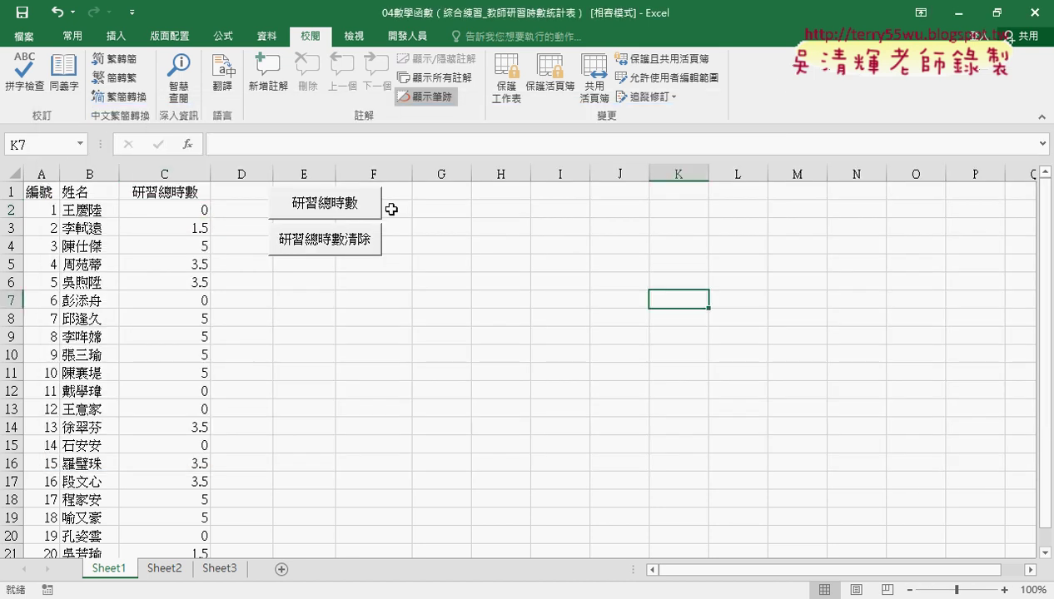
{"action": "left_click", "coordinate": [351, 241]}
{"action": "left_click", "coordinate": [343, 209]}
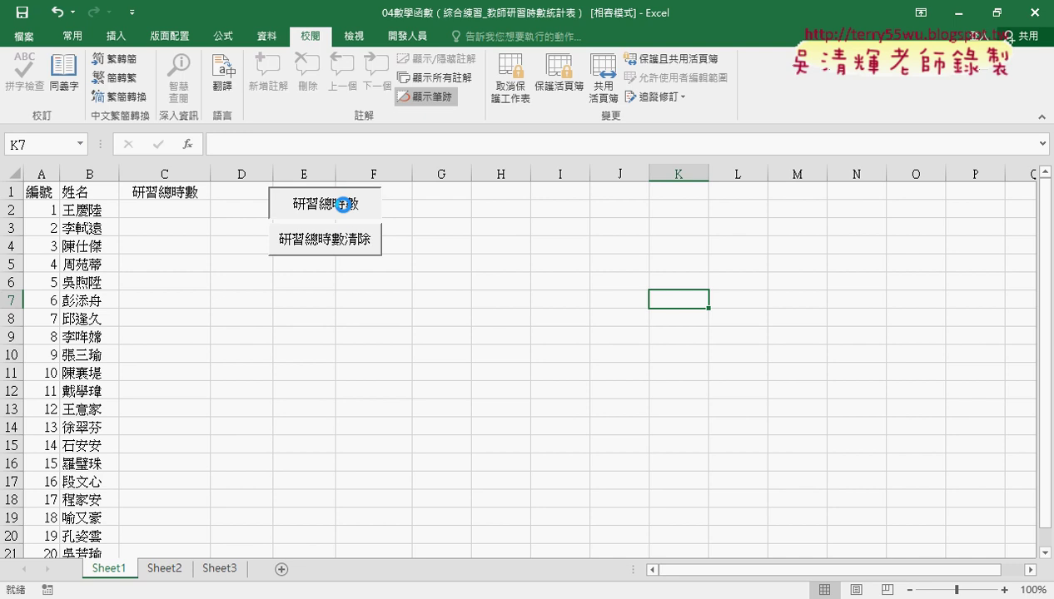
{"action": "left_click", "coordinate": [333, 242]}
{"action": "left_click", "coordinate": [341, 208]}
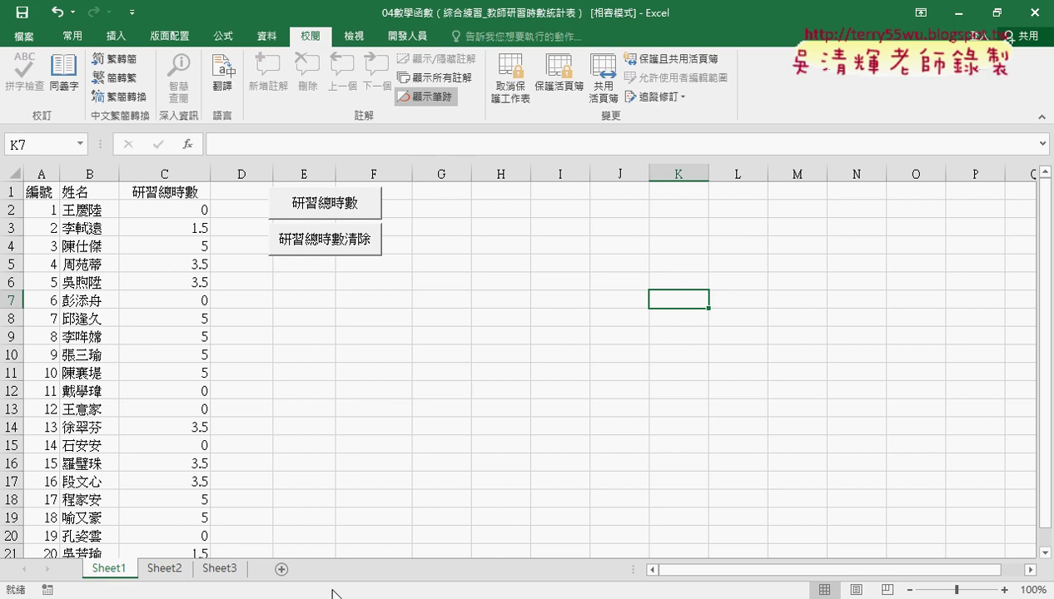
Bring the 研習總時數 code back and highlight its ActiveSheet.Unprotect and ActiveSheet.Protect lines.
{"action": "mouse_move", "coordinate": [333, 590]}
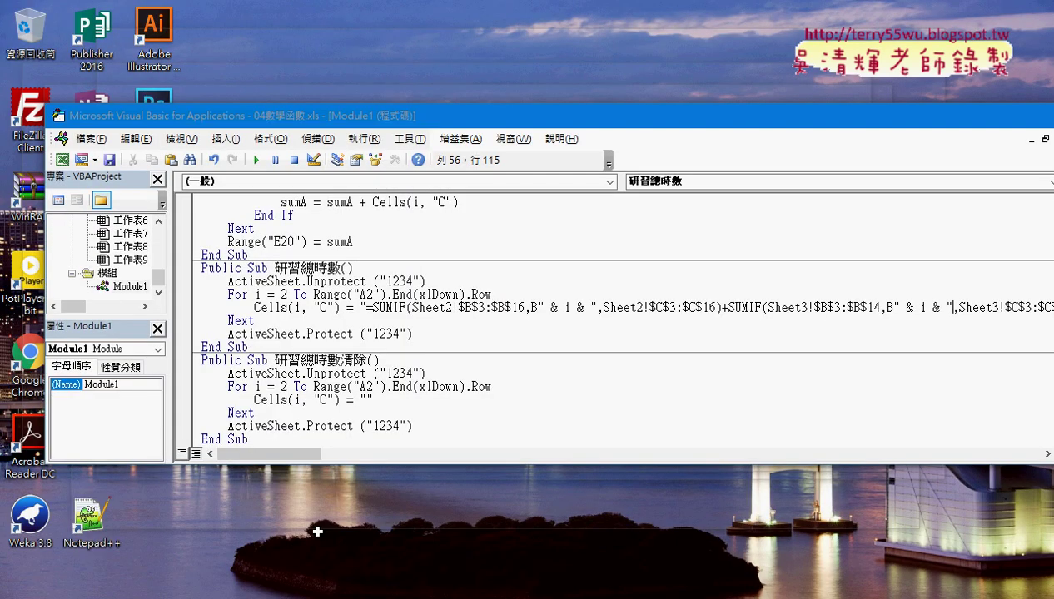
{"action": "left_click", "coordinate": [301, 541]}
{"action": "left_click_drag", "start_coordinate": [426, 281], "coordinate": [227, 281]}
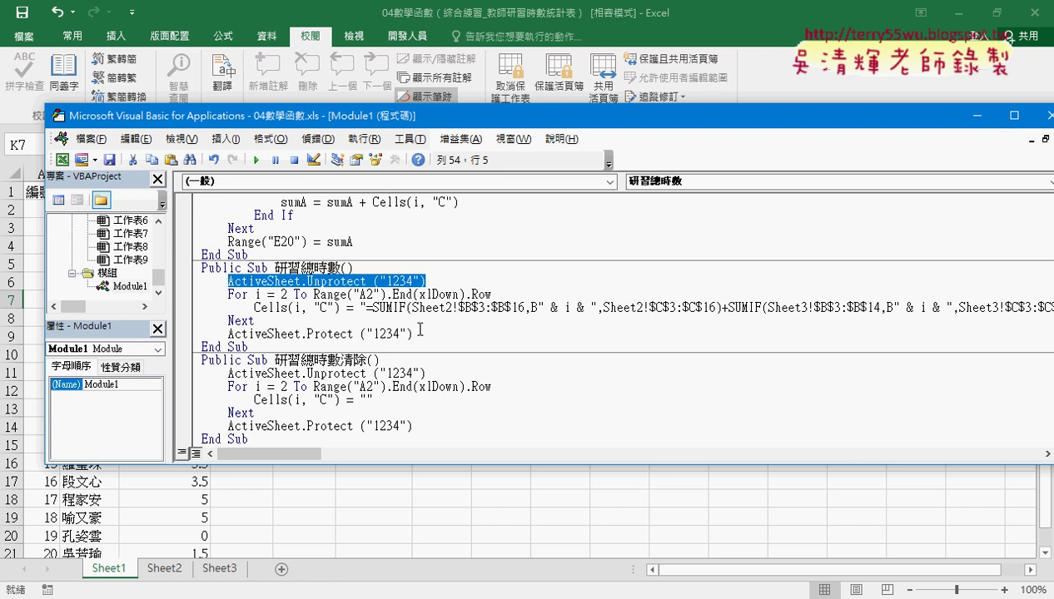
{"action": "left_click_drag", "start_coordinate": [415, 333], "coordinate": [234, 344]}
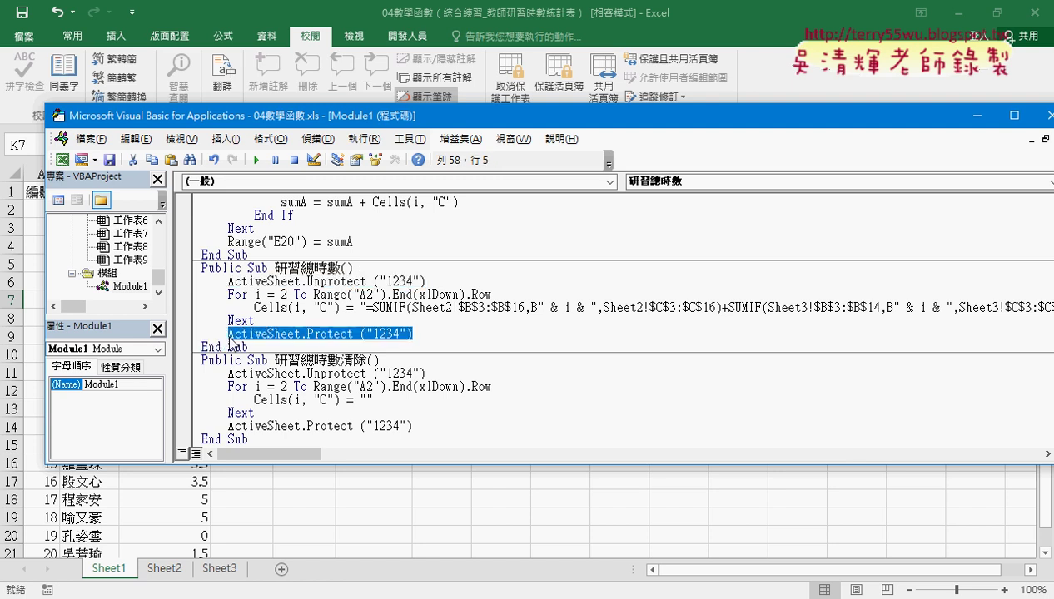